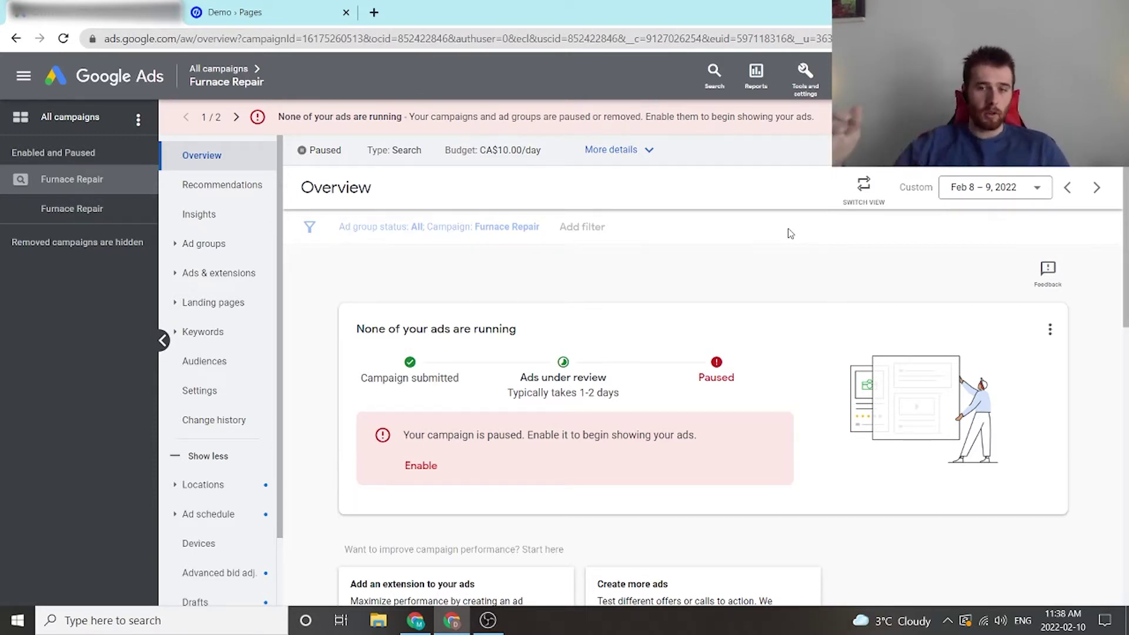
From Tools and settings > Conversions, start a new Website conversion action.
click(805, 77)
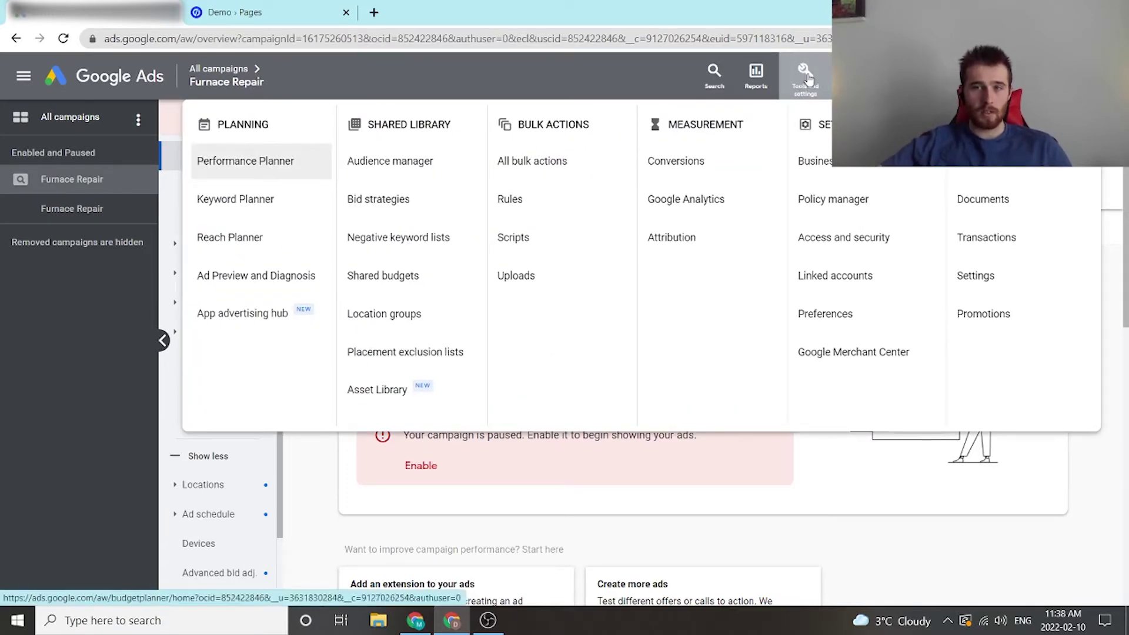
click(722, 154)
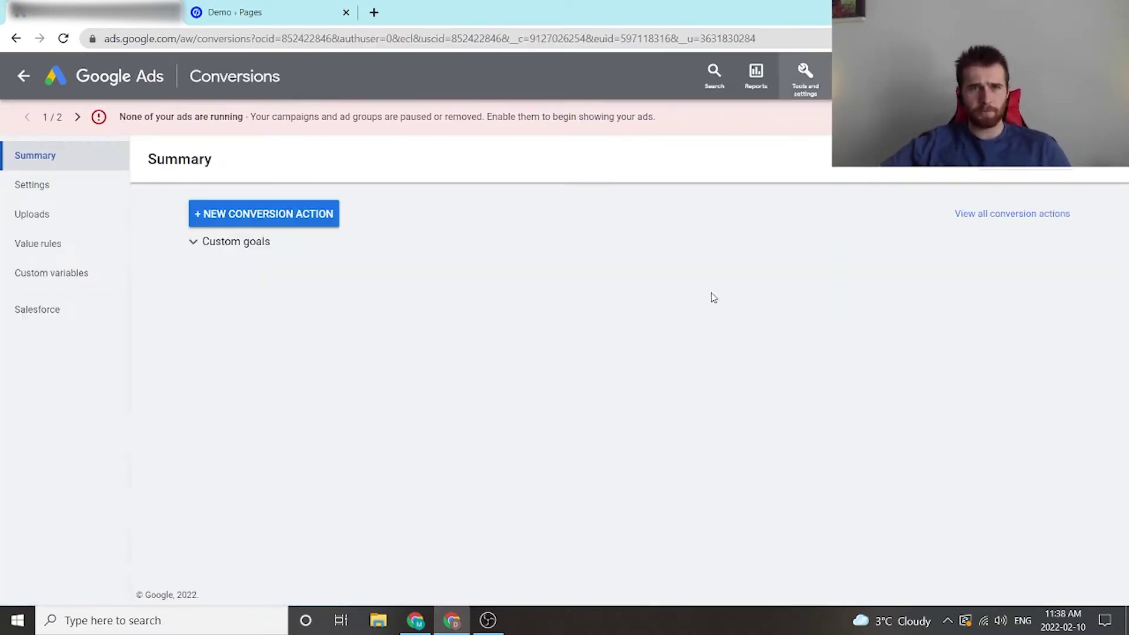
click(284, 213)
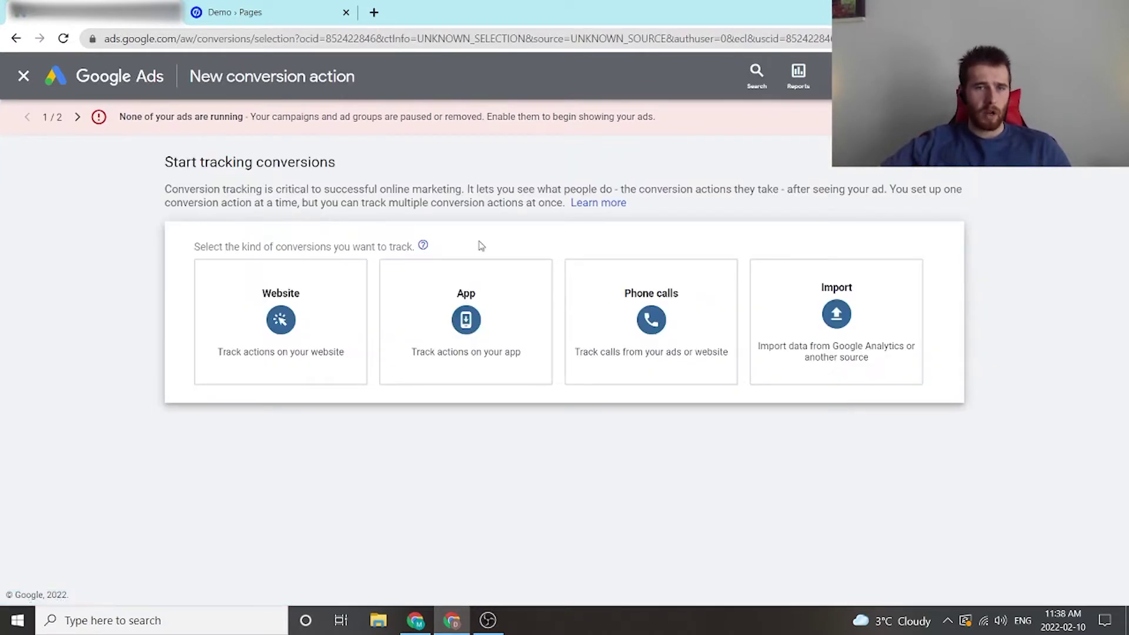
click(259, 298)
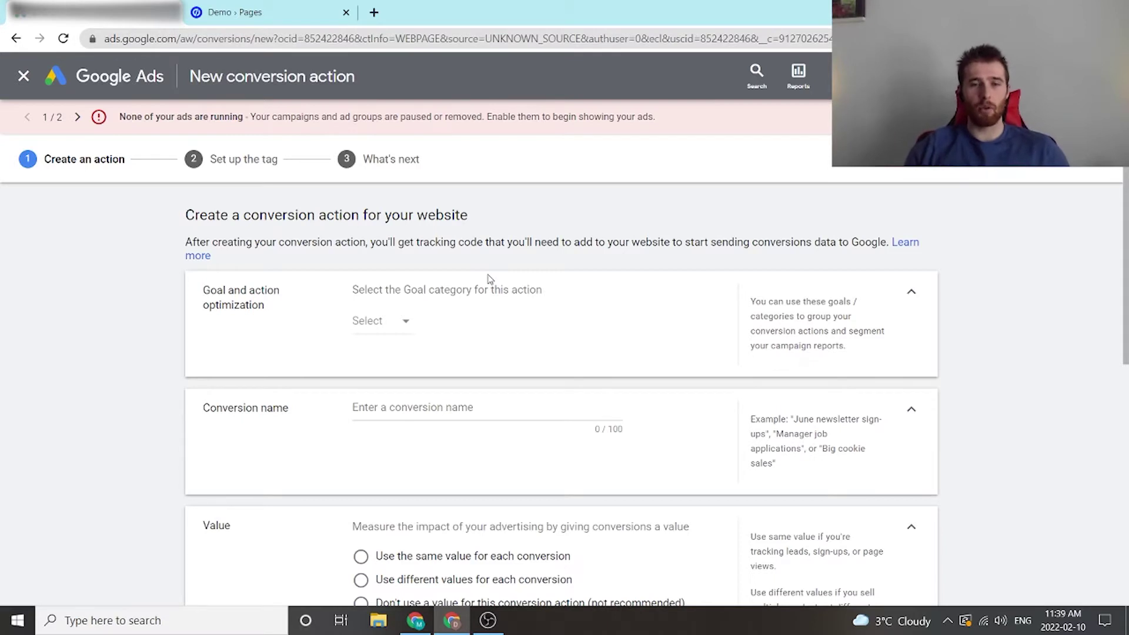
Set the goal category to Book appointment.
click(385, 328)
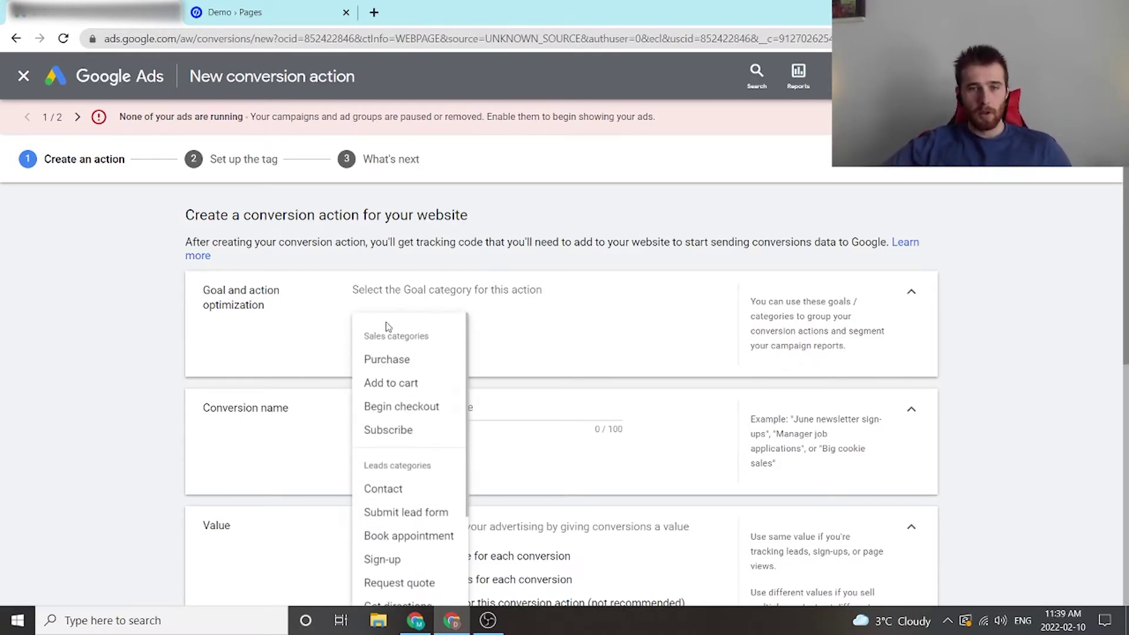
click(551, 320)
scroll(544, 349, down, 1)
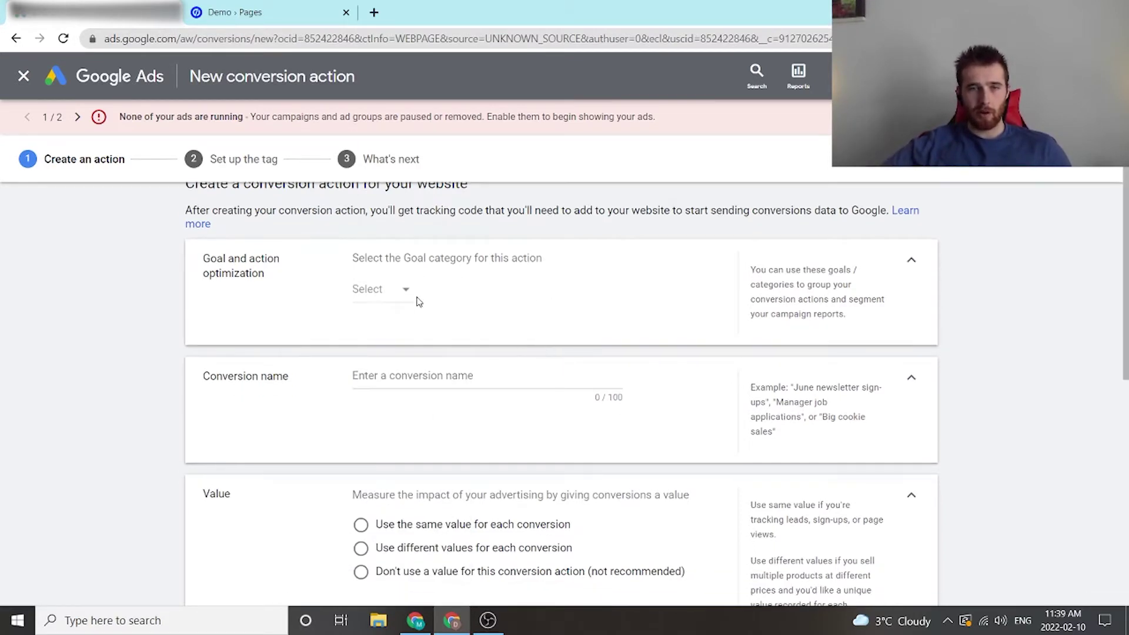
click(380, 291)
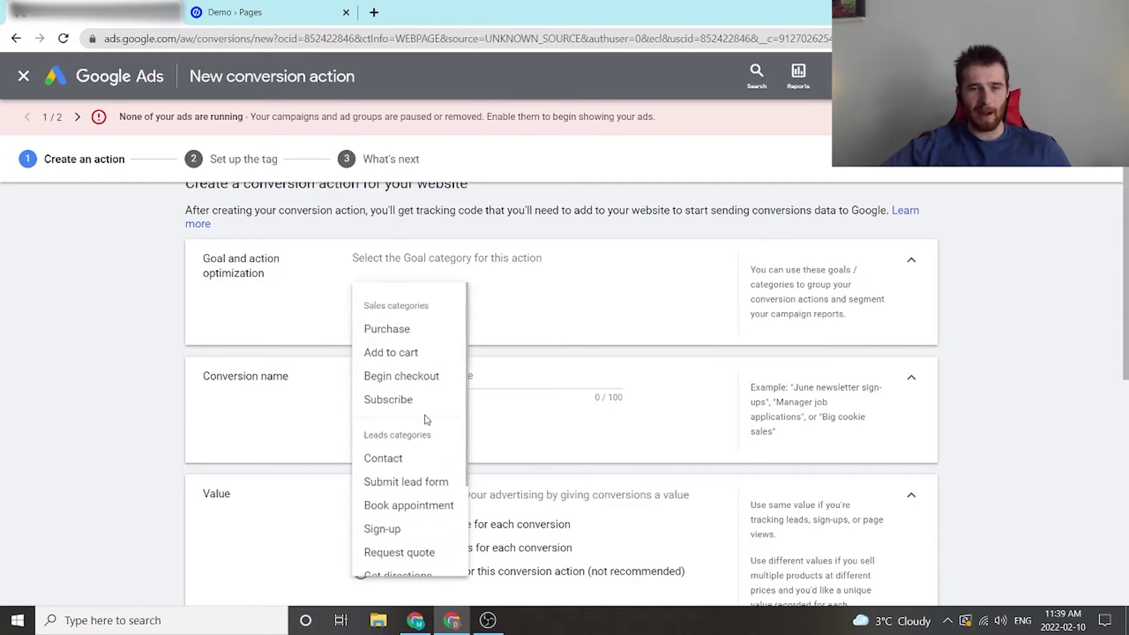
scroll(412, 359, down, 2)
scroll(414, 366, up, 2)
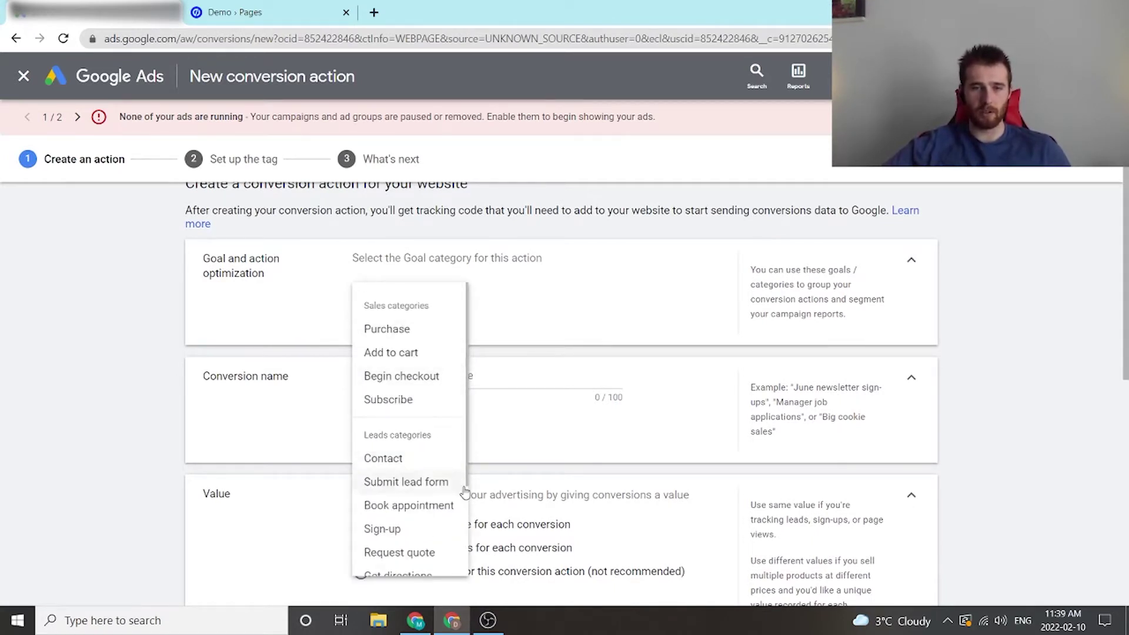
click(431, 513)
Name the conversion 'Book appointment - Furnace Repair'.
click(461, 399)
scroll(620, 438, down, 1)
scroll(620, 438, down, 1)
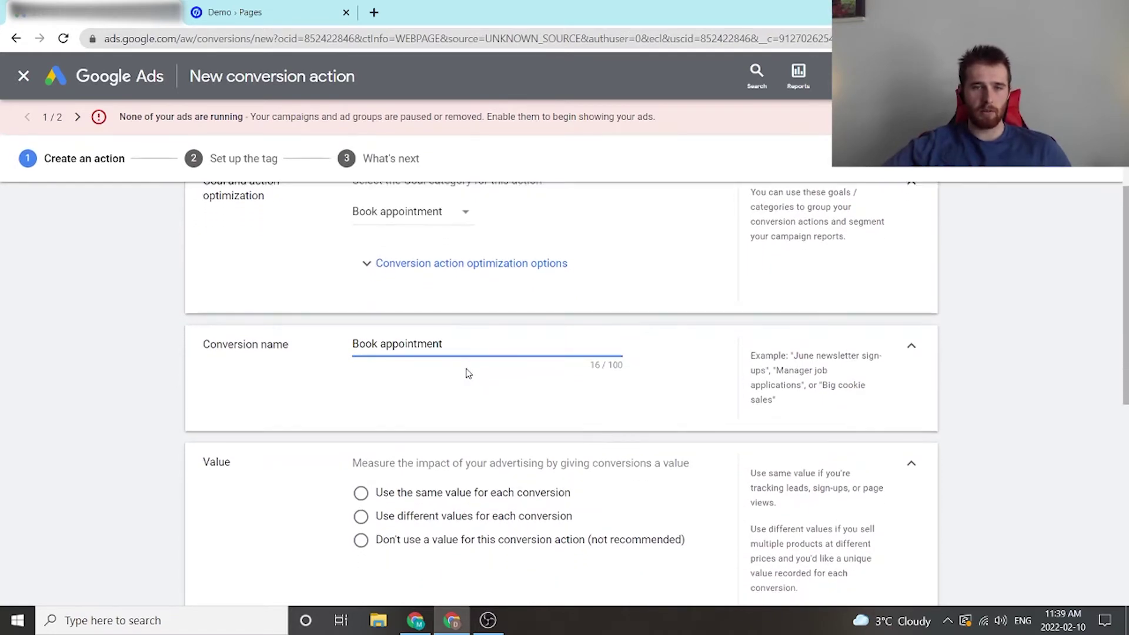
text(- Furnace )
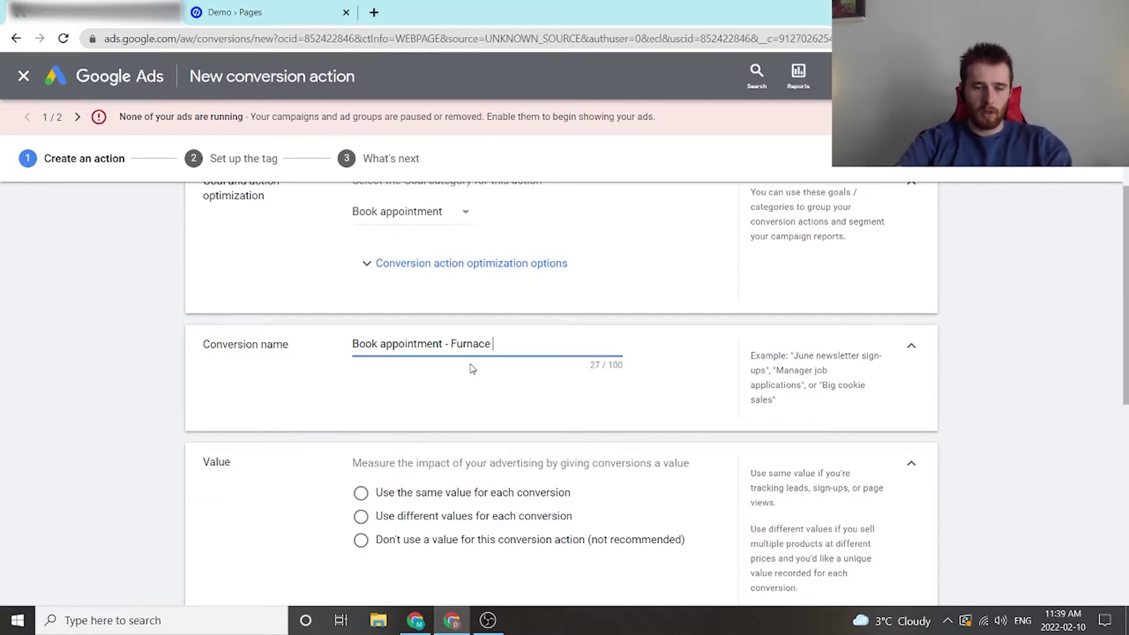
text(Repair)
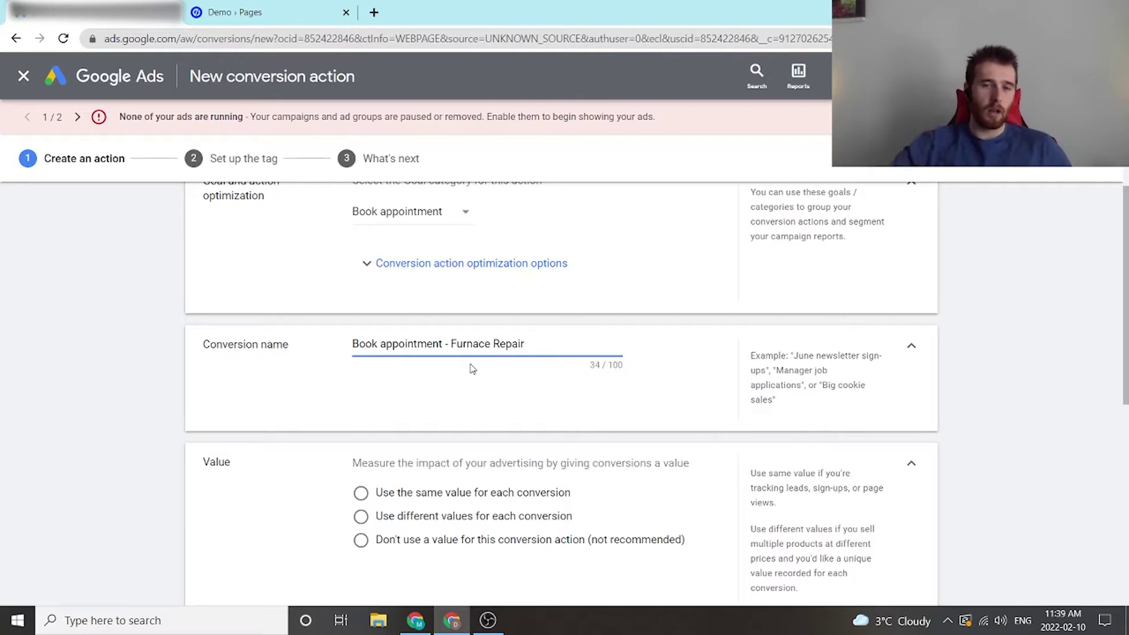
click(633, 385)
scroll(637, 394, down, 2)
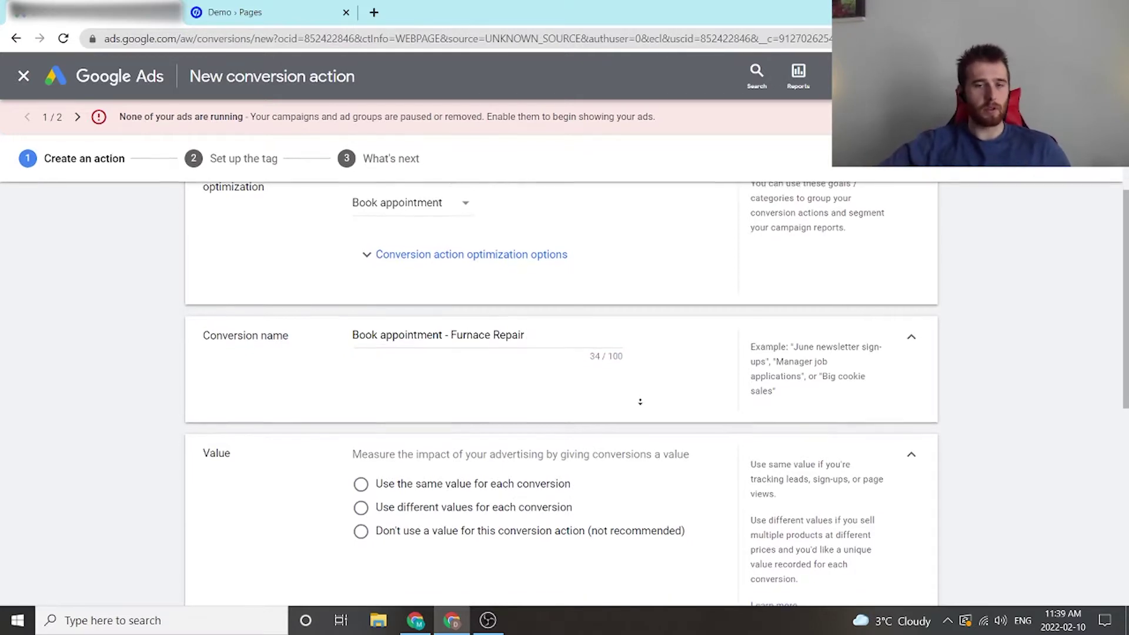
Try giving every conversion the same value of 1000.
scroll(641, 404, down, 1)
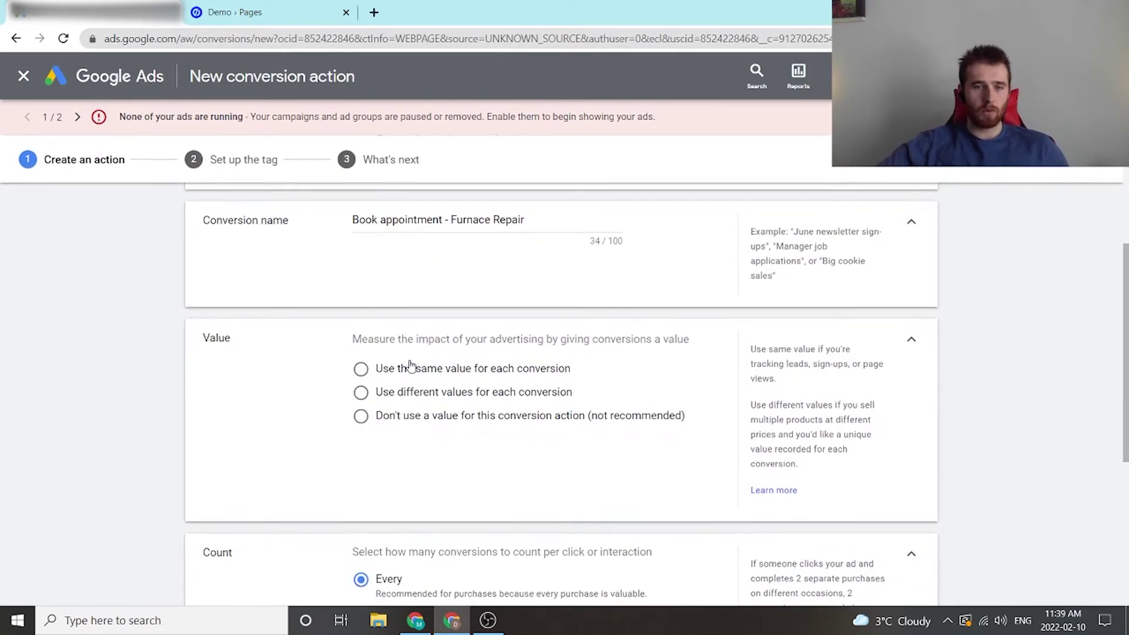
scroll(412, 372, down, 1)
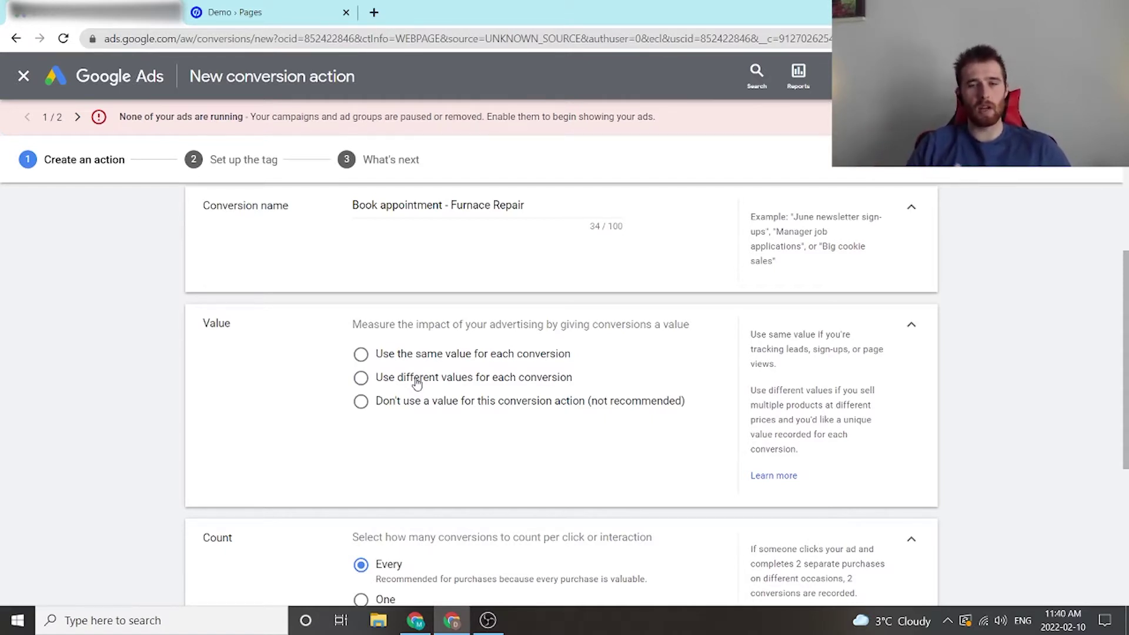
click(374, 355)
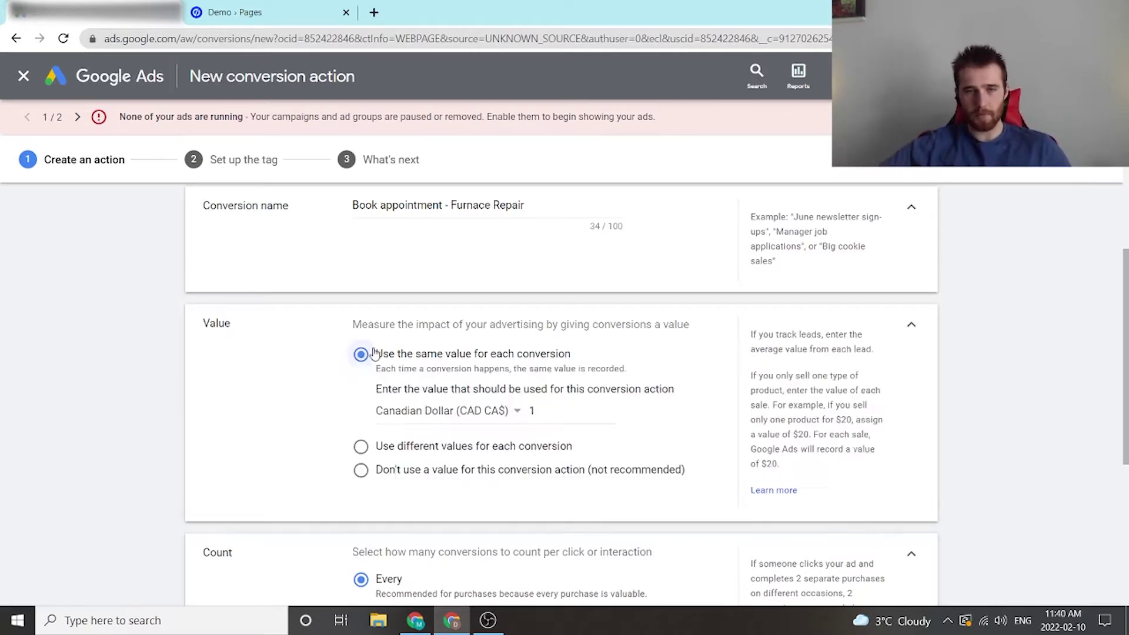
click(570, 410)
text(000)
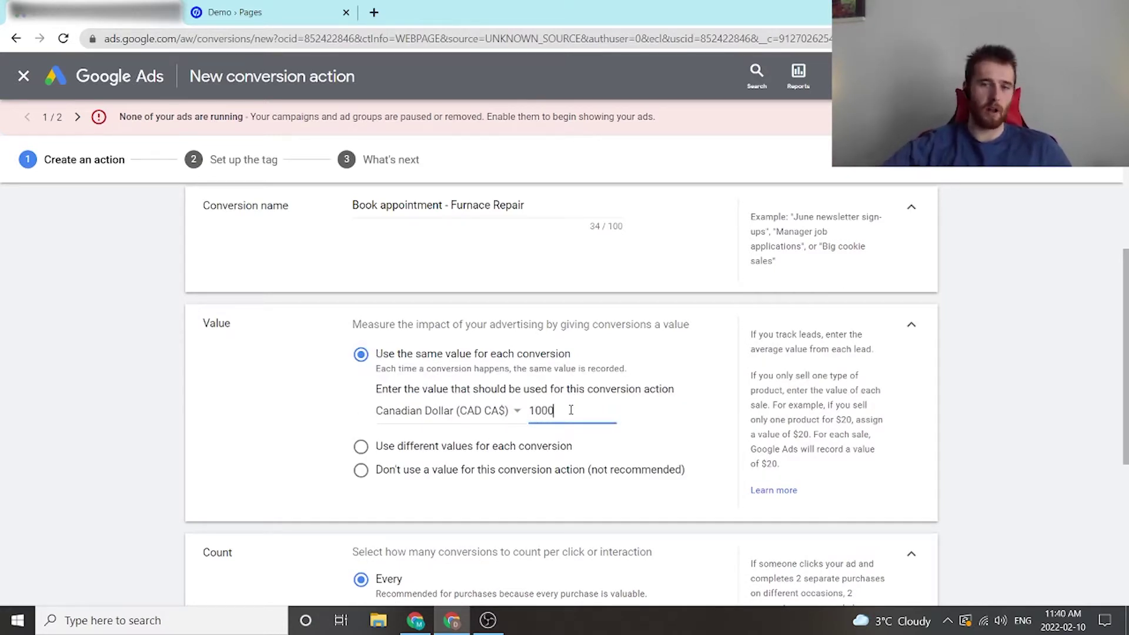
middle_click(710, 454)
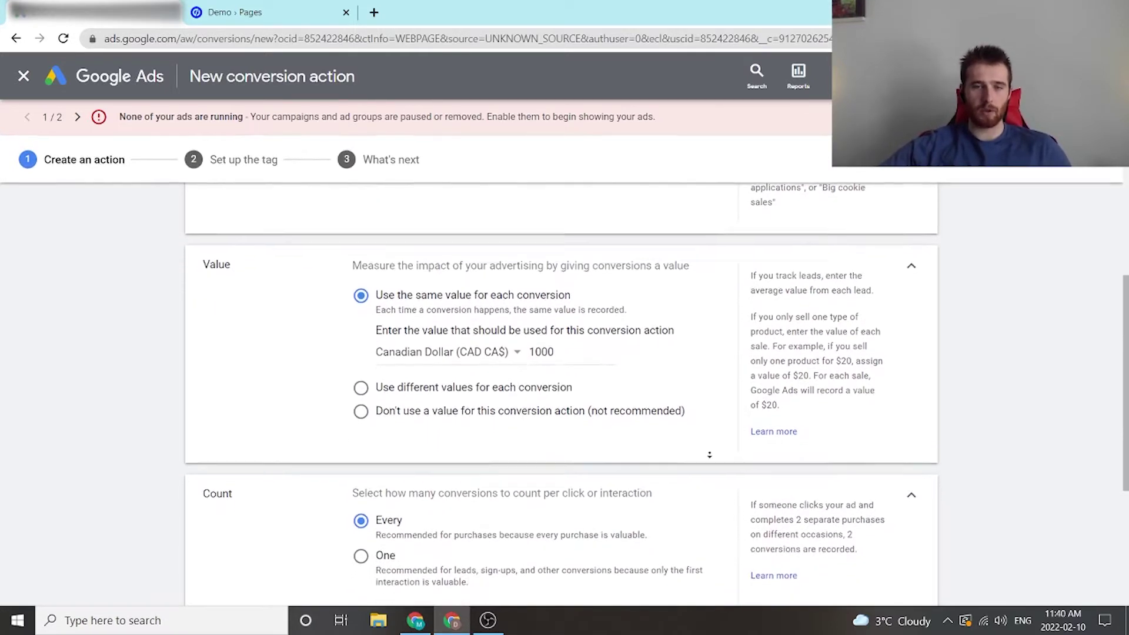
middle_click(712, 457)
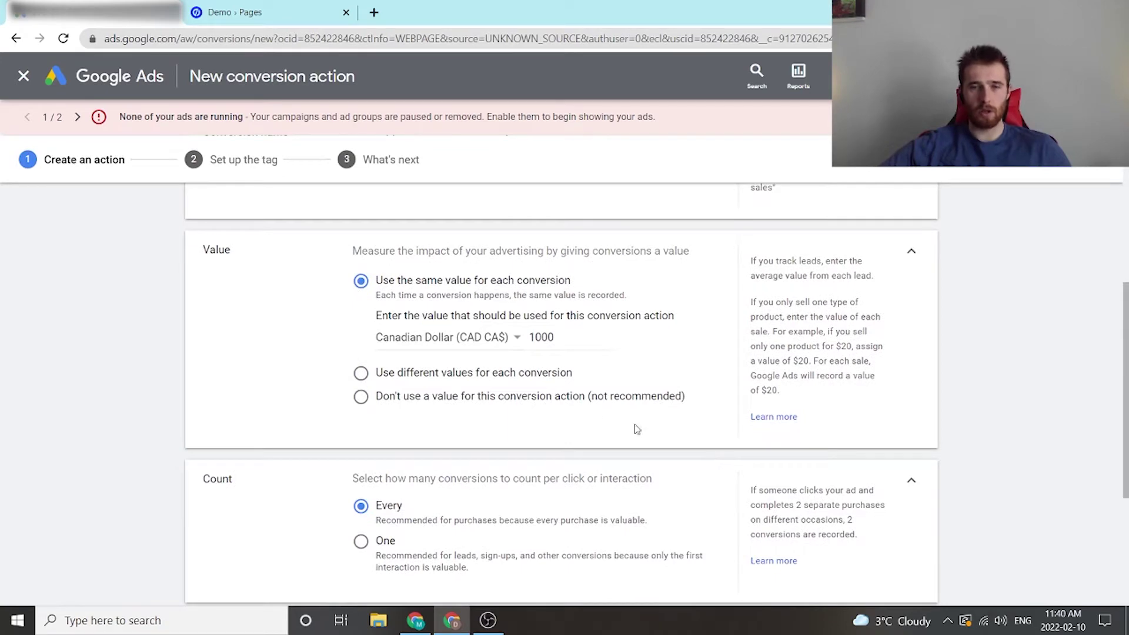
Switch Value to 'Don't use a value for this conversion action'.
click(379, 398)
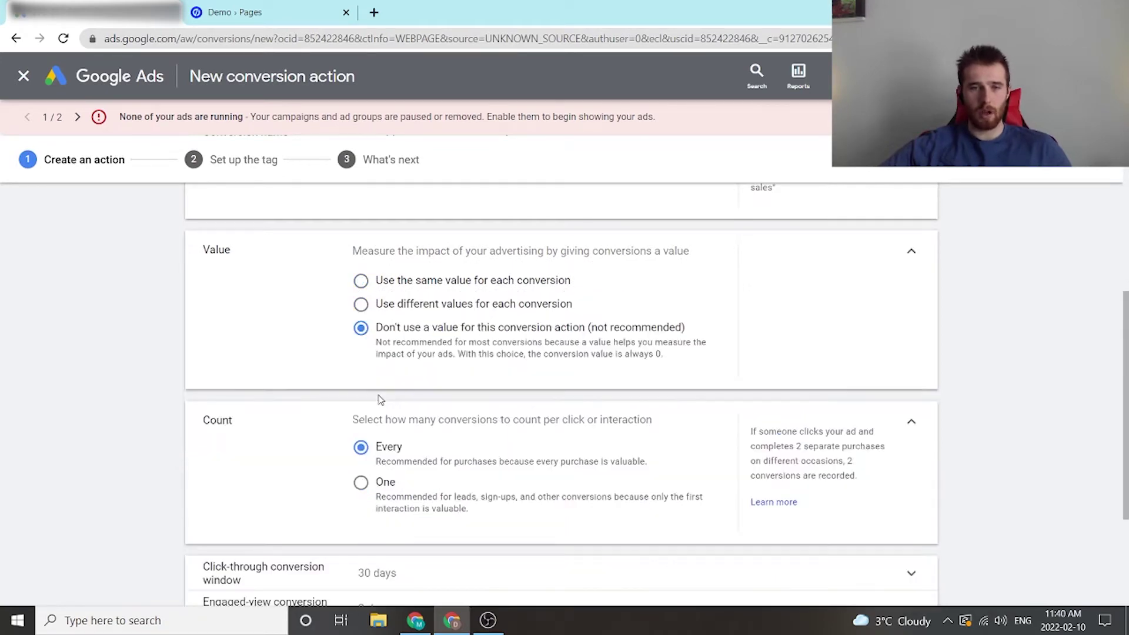
middle_click(698, 352)
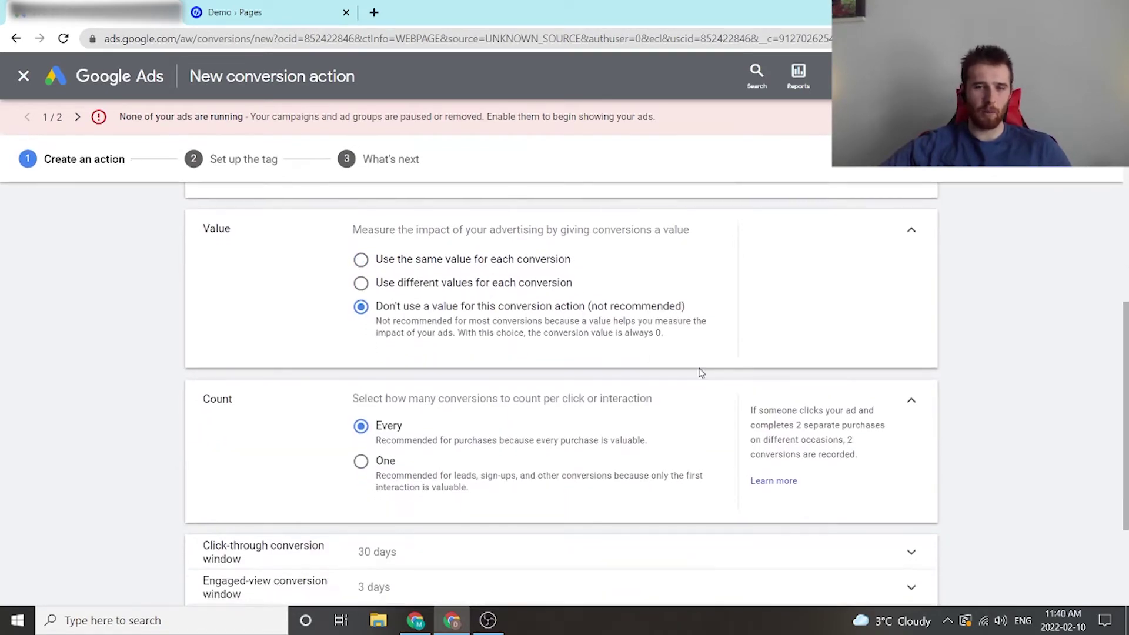
middle_click(710, 396)
middle_click(696, 336)
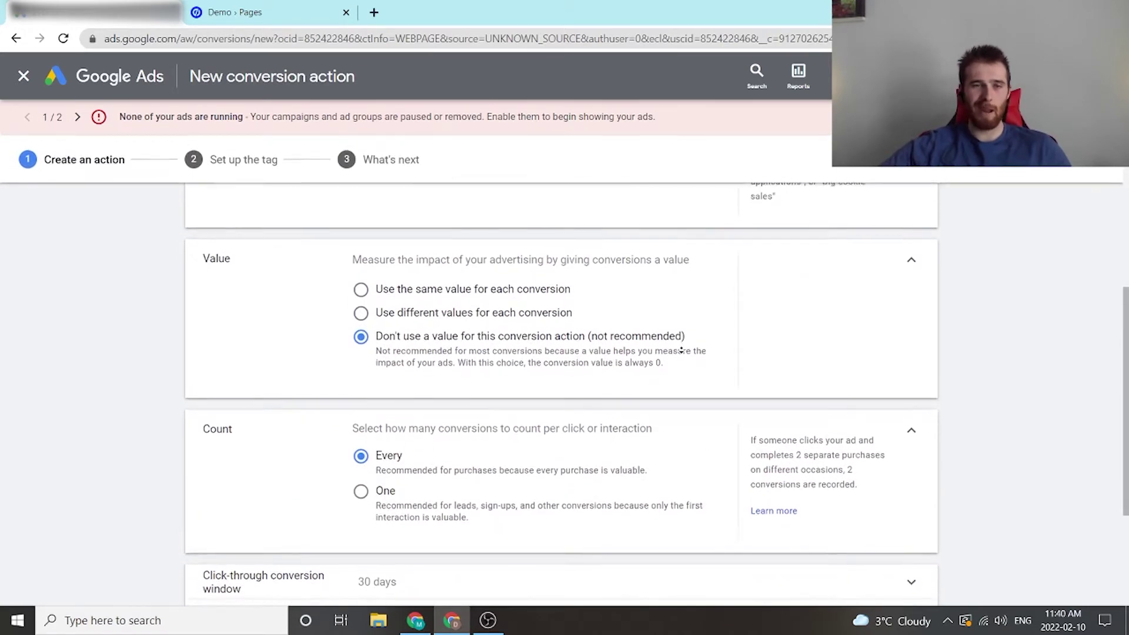
middle_click(682, 349)
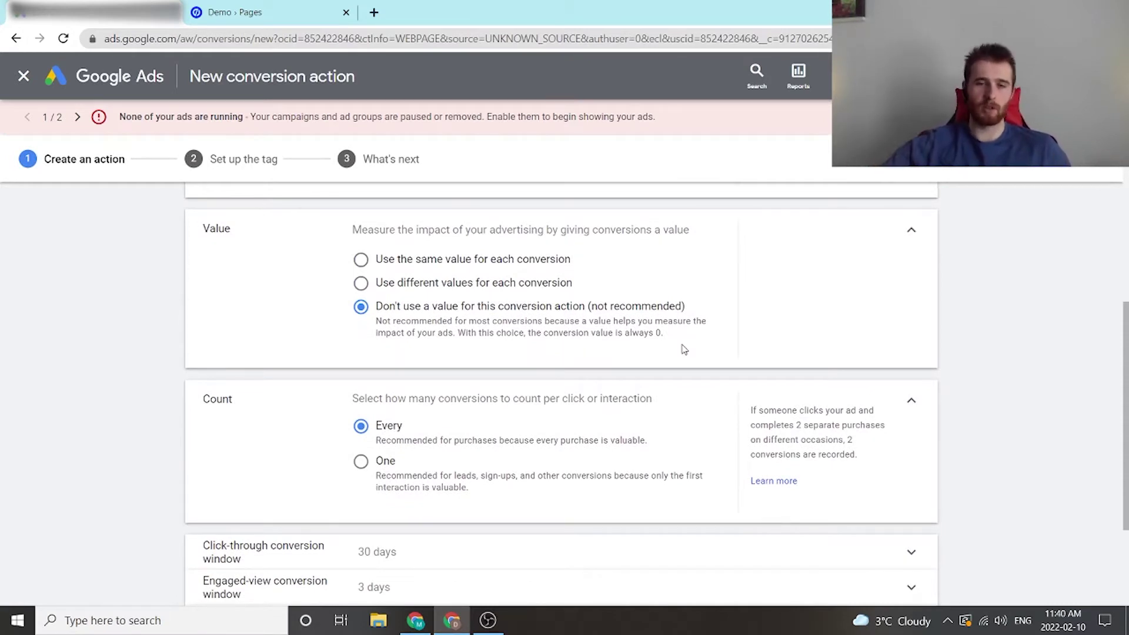
middle_click(684, 365)
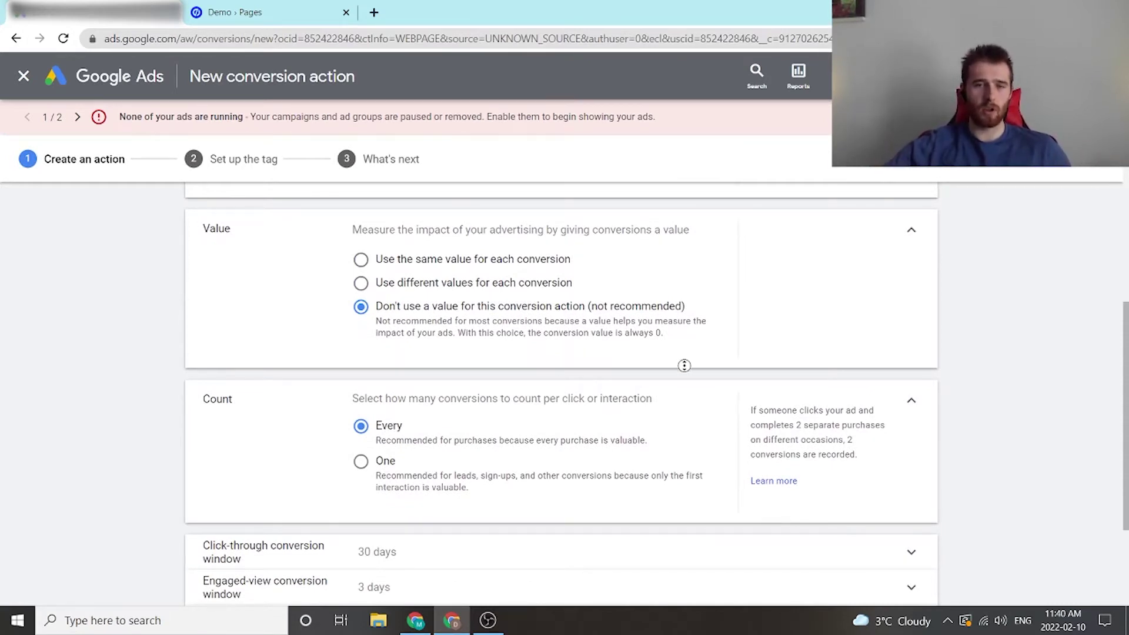
middle_click(616, 366)
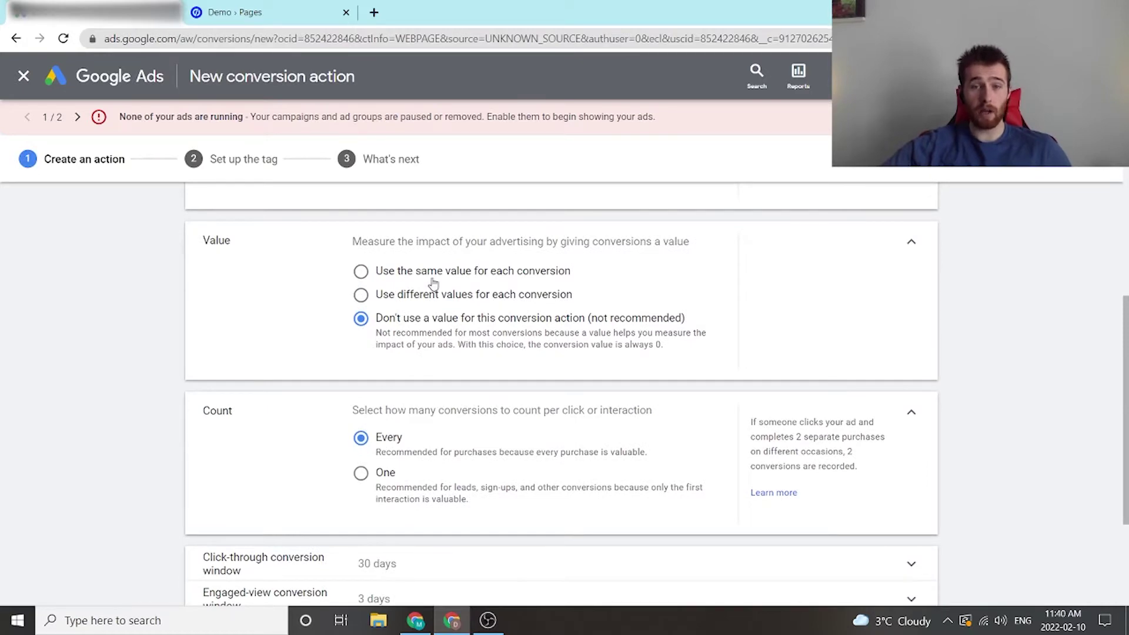
middle_click(669, 351)
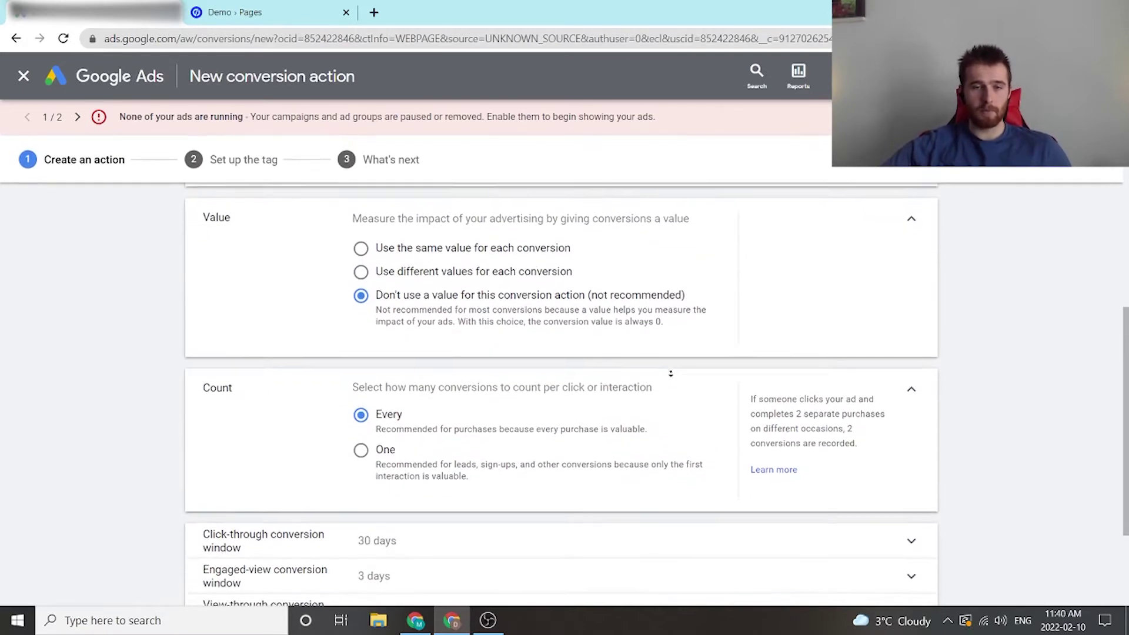
middle_click(669, 375)
scroll(294, 271, up, 1)
scroll(306, 294, down, 2)
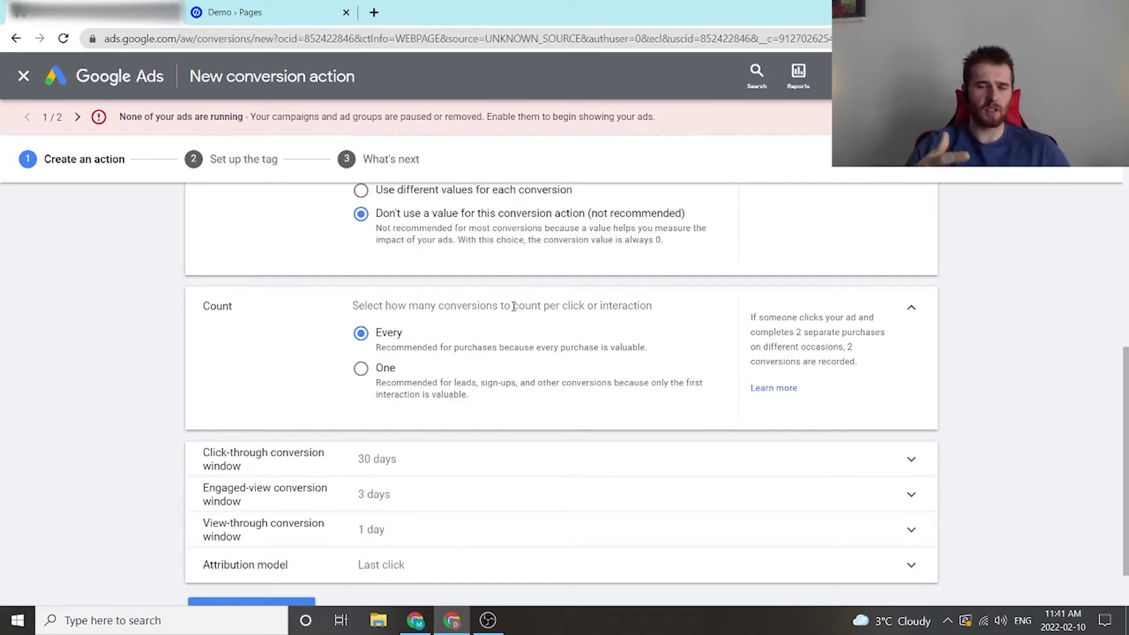
Set Count to One so only one conversion is reported per click.
click(367, 381)
scroll(606, 359, down, 1)
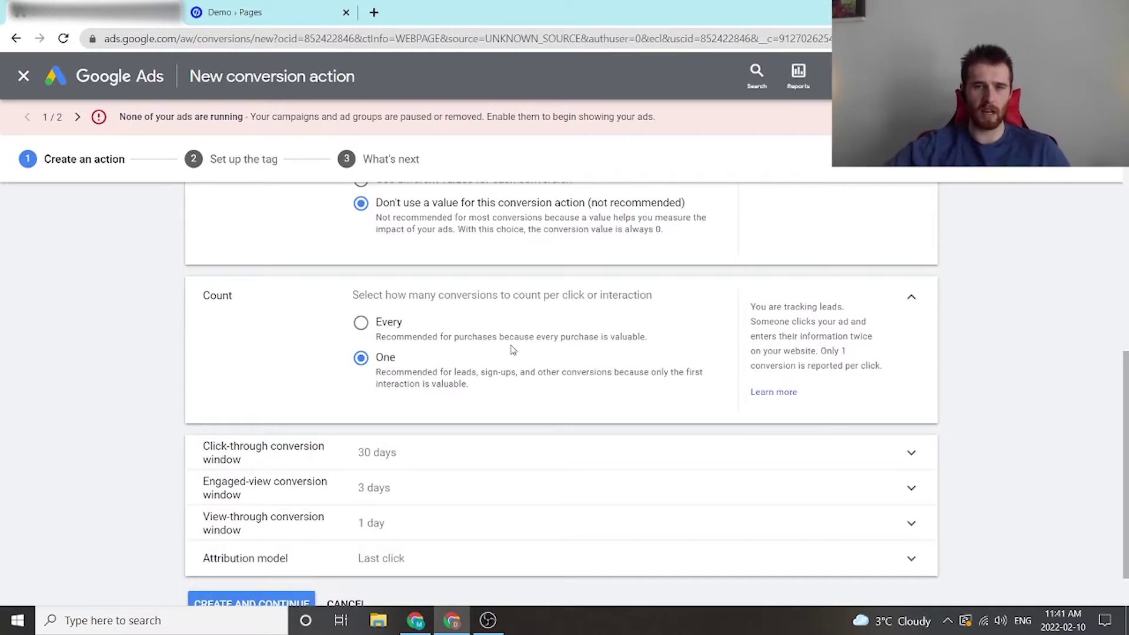
scroll(550, 376, down, 1)
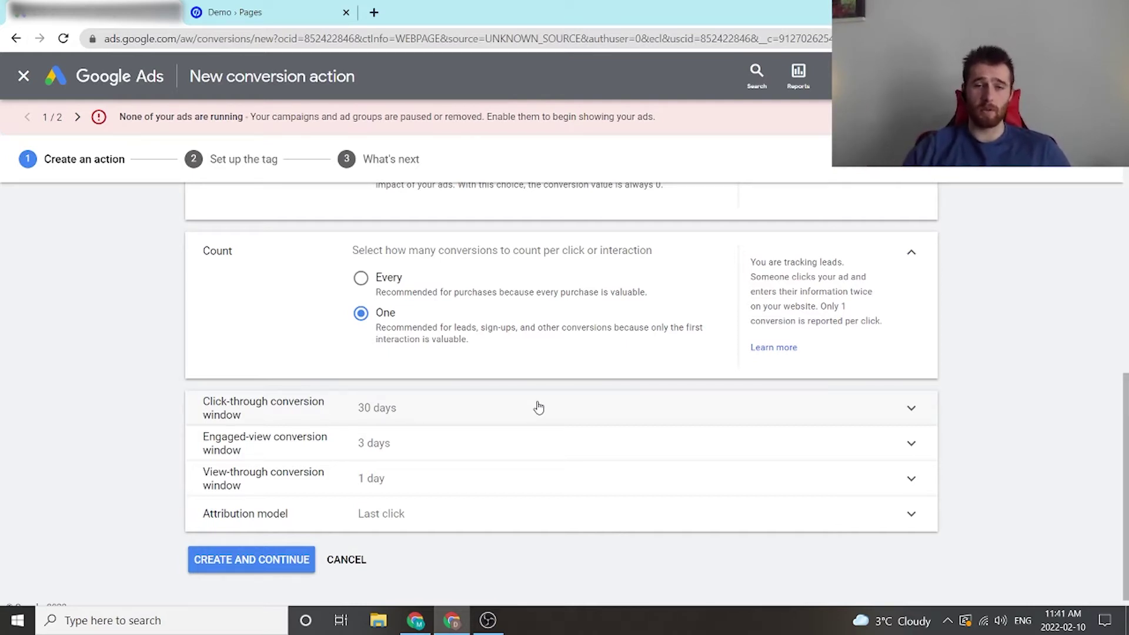
Keep the click-through conversion window at 30 days.
click(539, 407)
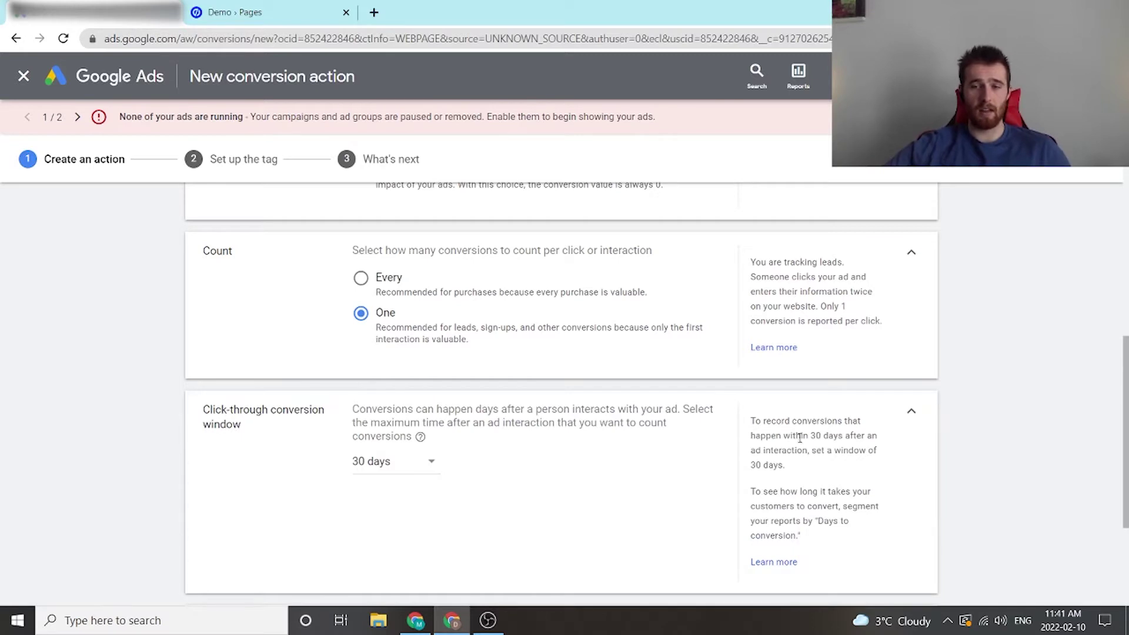
click(379, 465)
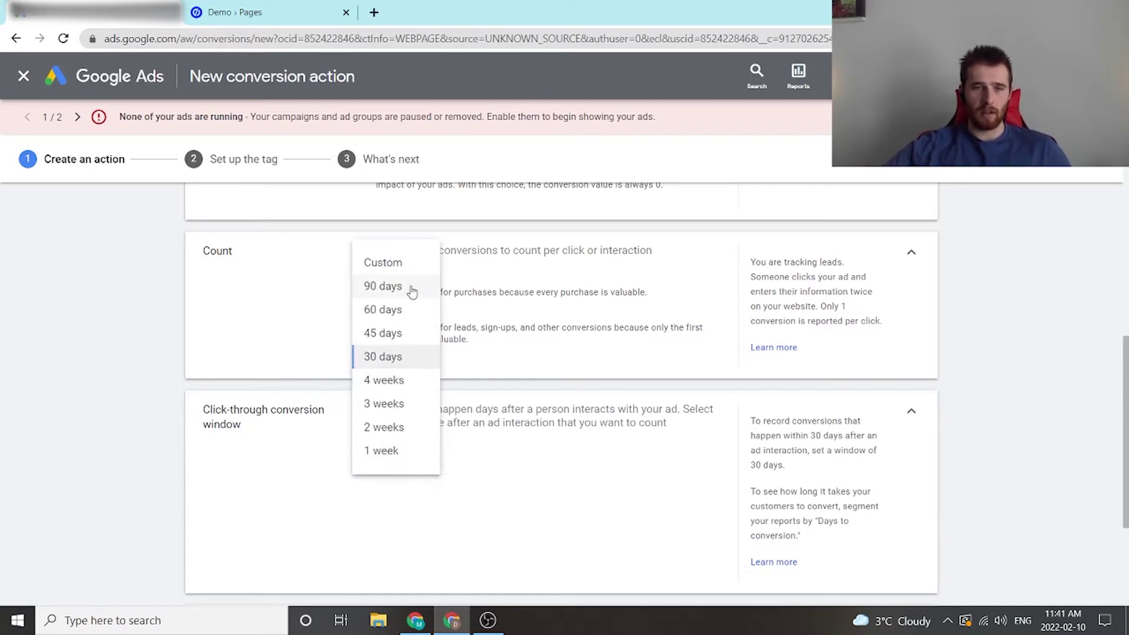
click(547, 524)
click(912, 415)
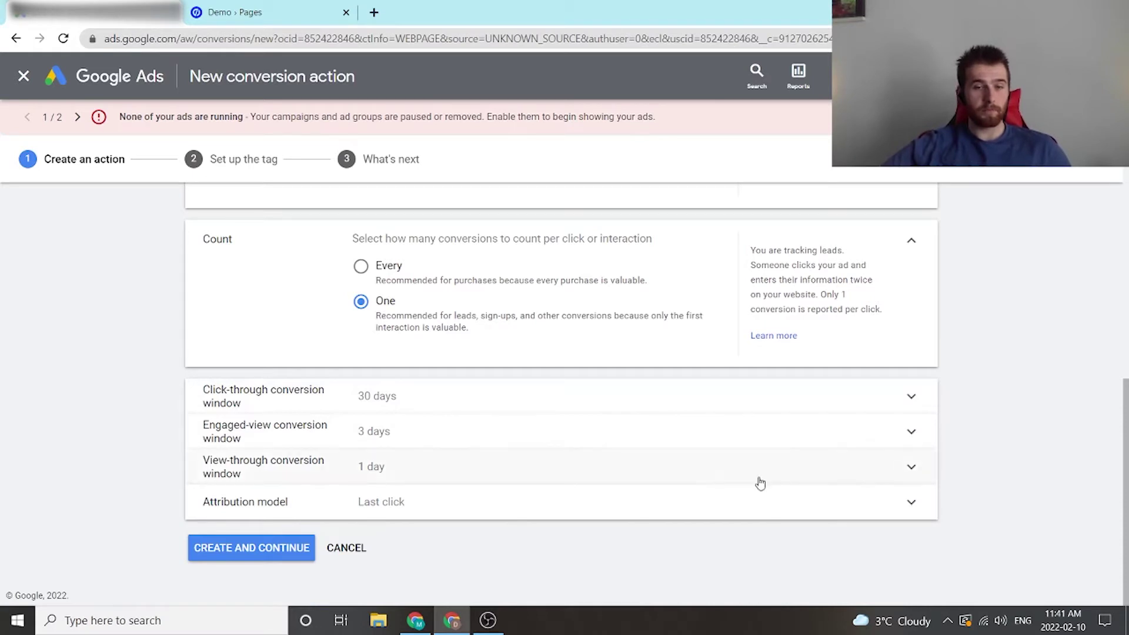
Keep Last click attribution and create the conversion action.
click(418, 503)
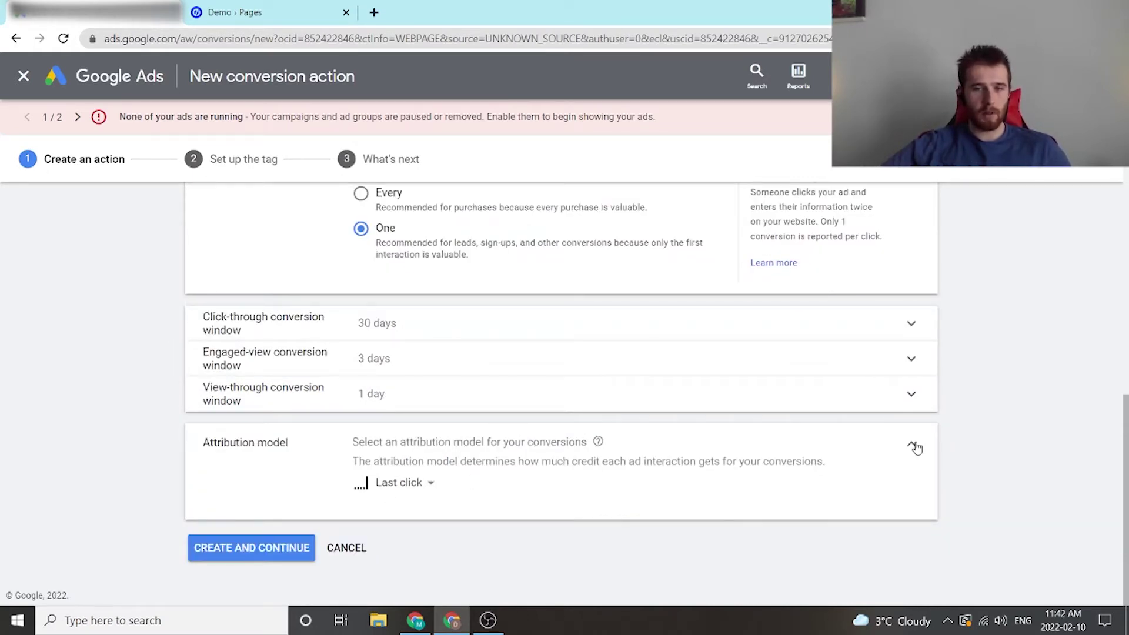
click(382, 482)
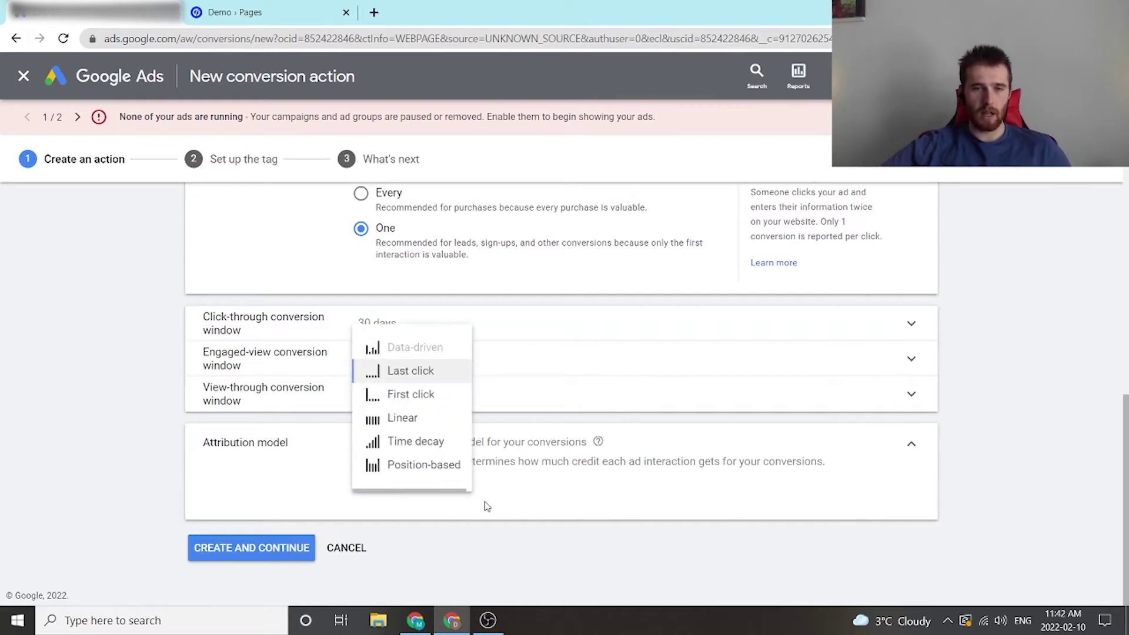
click(673, 474)
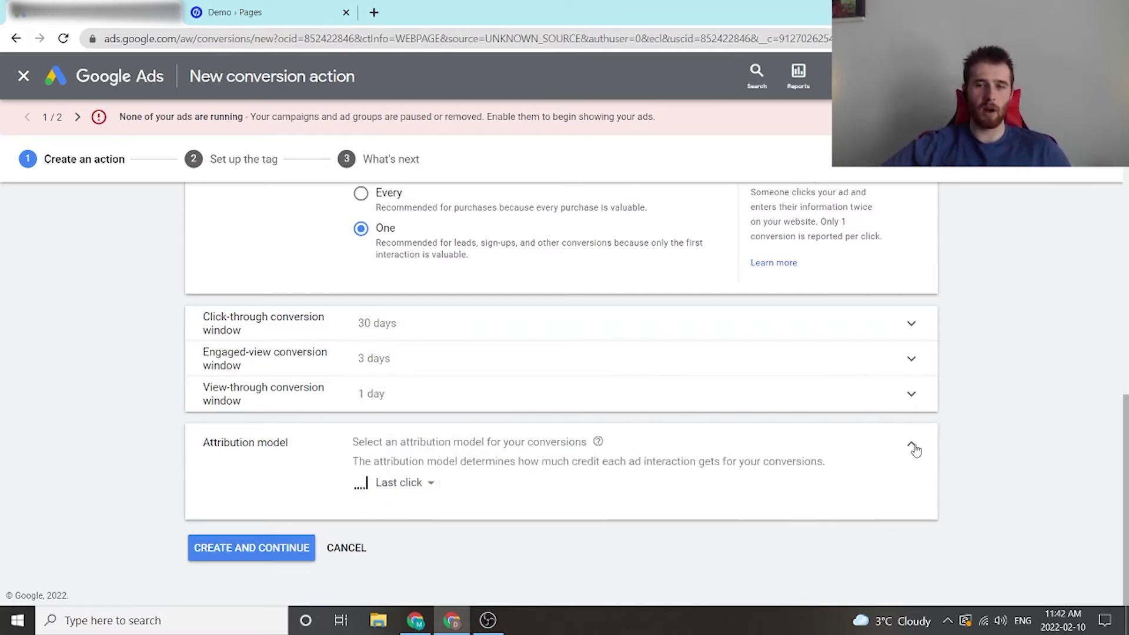
click(913, 448)
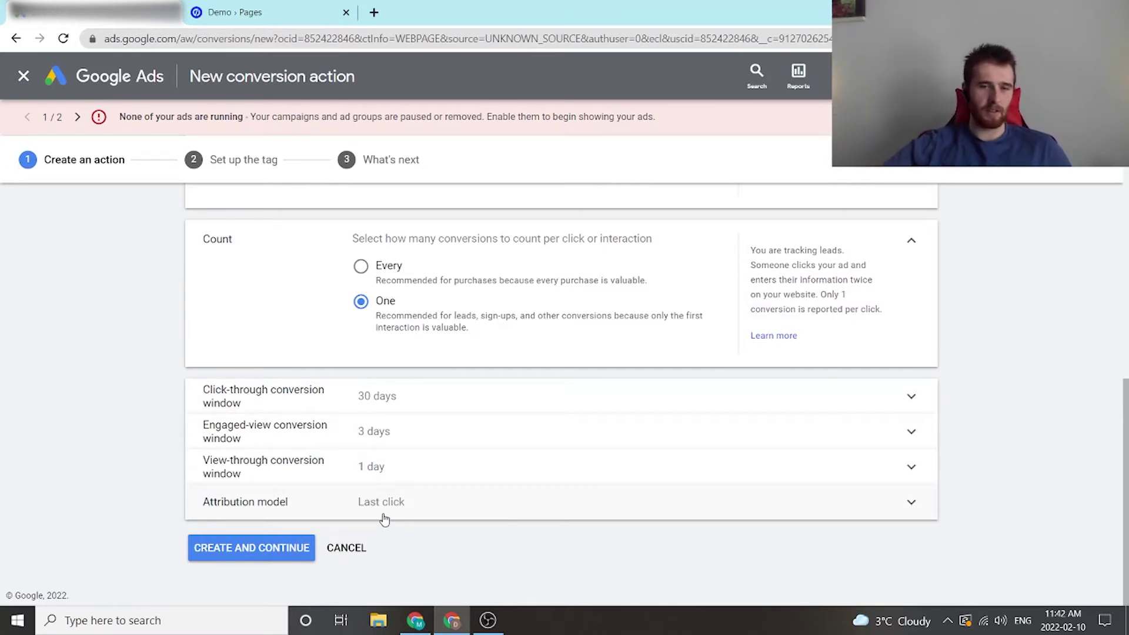
click(296, 551)
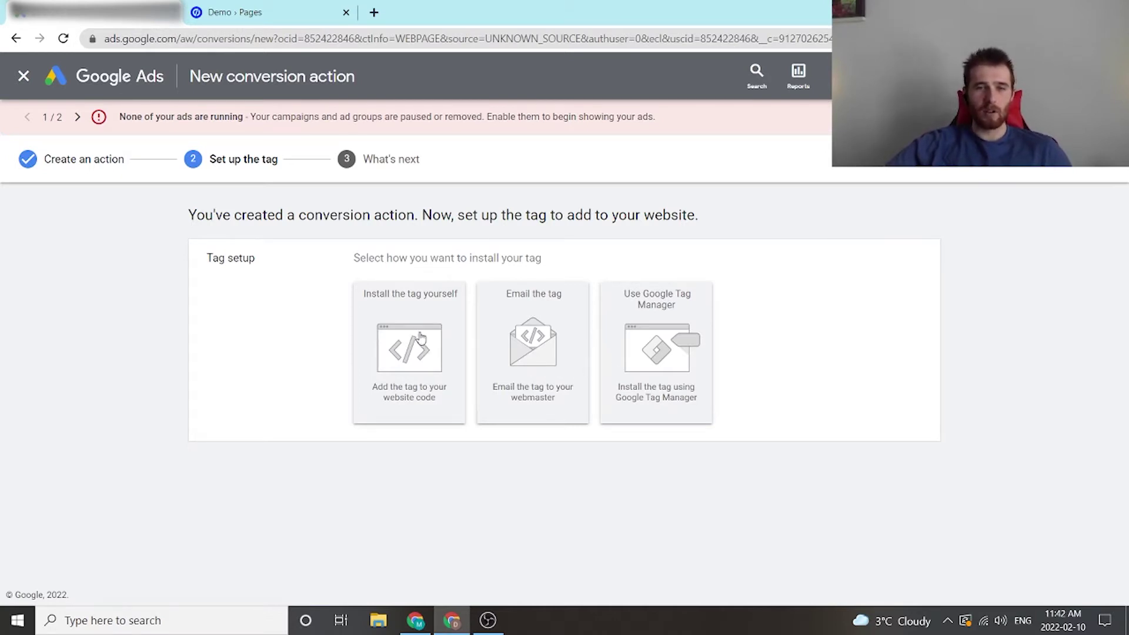
Choose 'Install the tag yourself' and review the conversion ID and label.
click(423, 348)
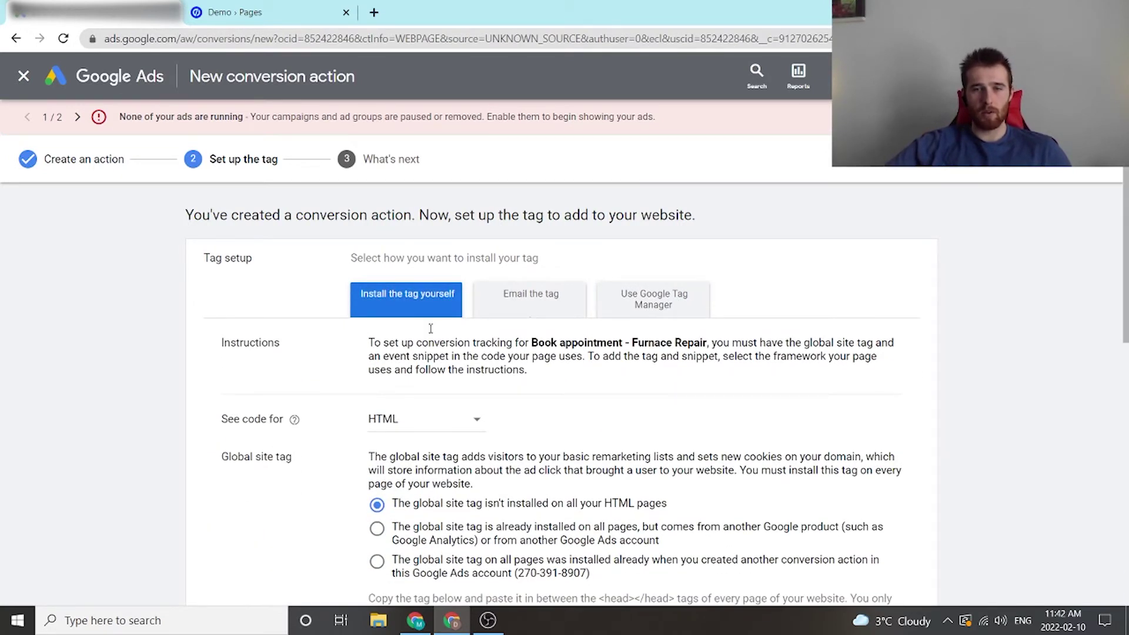
click(661, 310)
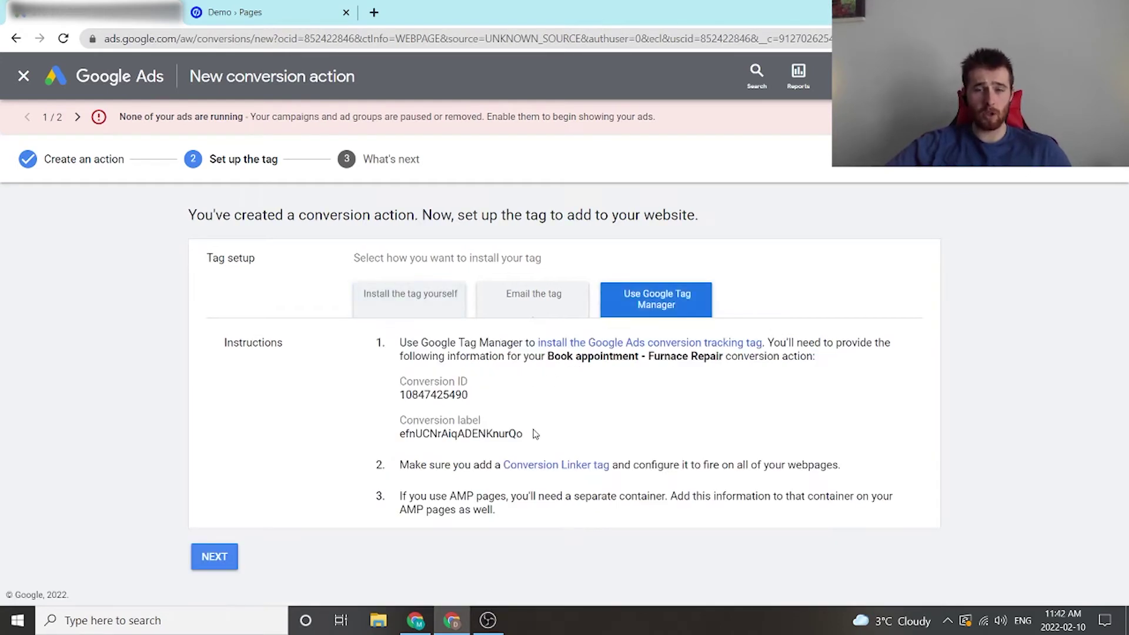
drag(537, 434, 399, 399)
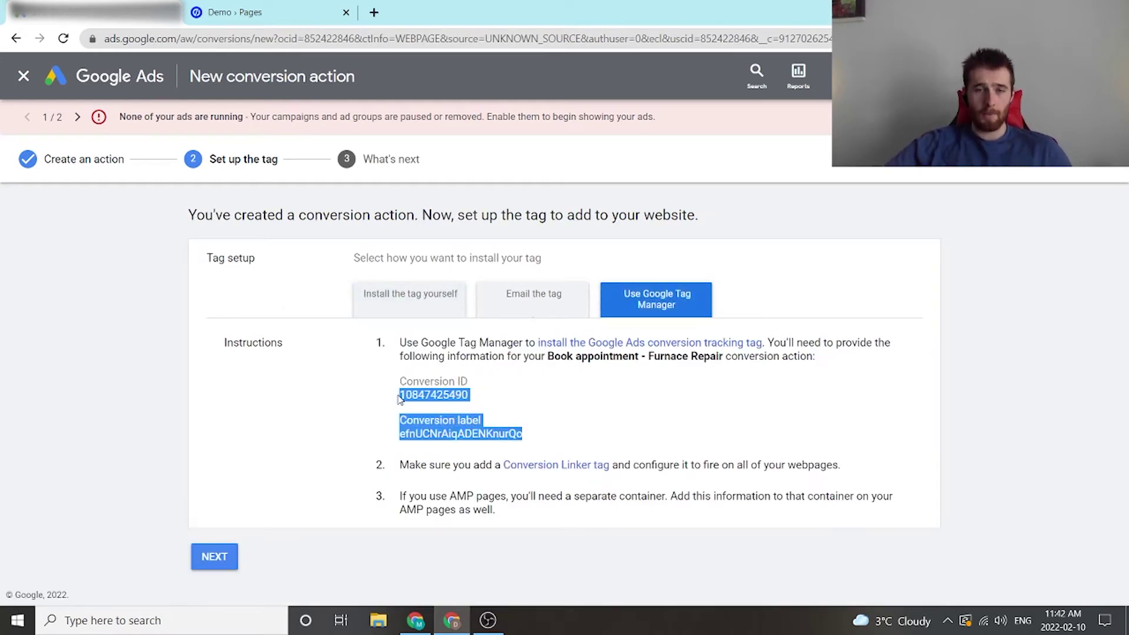
click(423, 302)
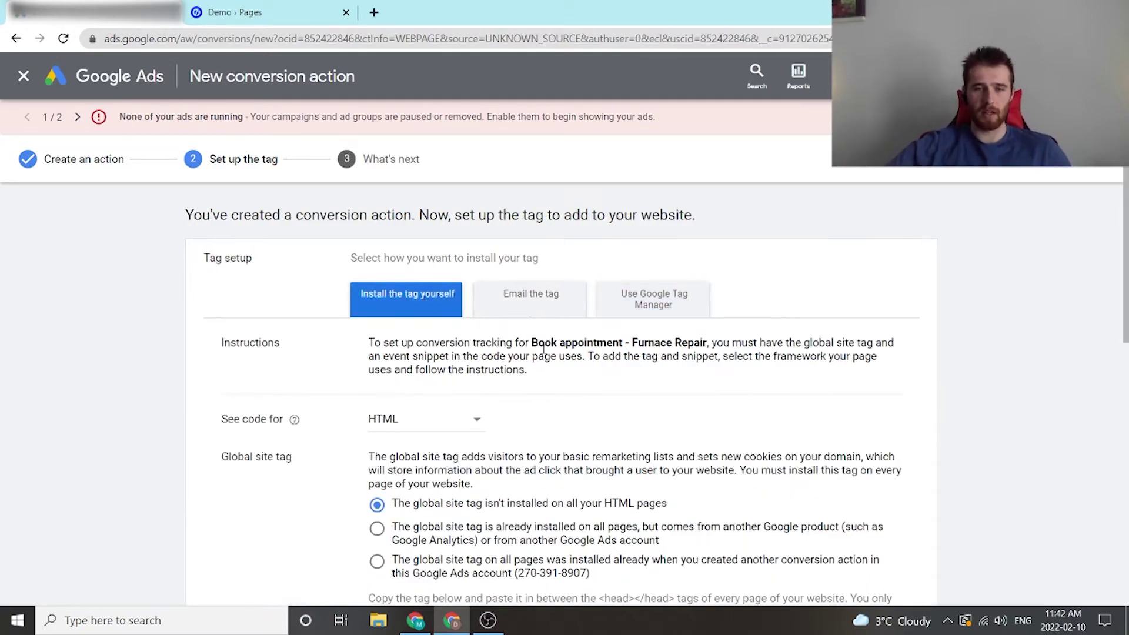
Keep the HTML format and copy the global site tag code for Unbounce.
scroll(558, 387, down, 1)
scroll(559, 387, down, 2)
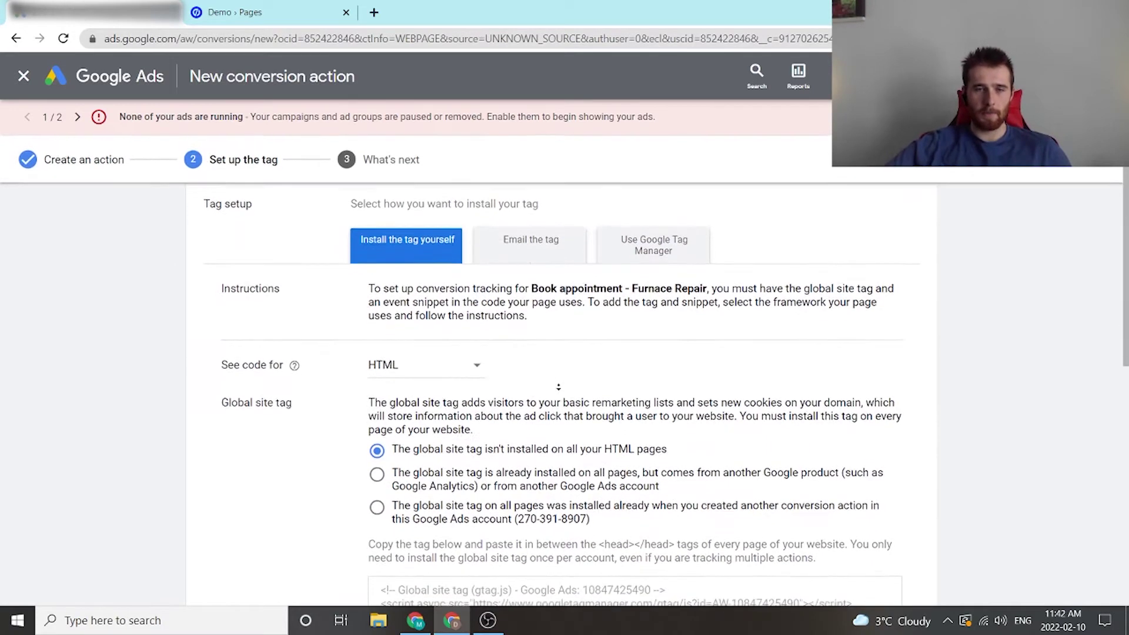
scroll(657, 358, down, 3)
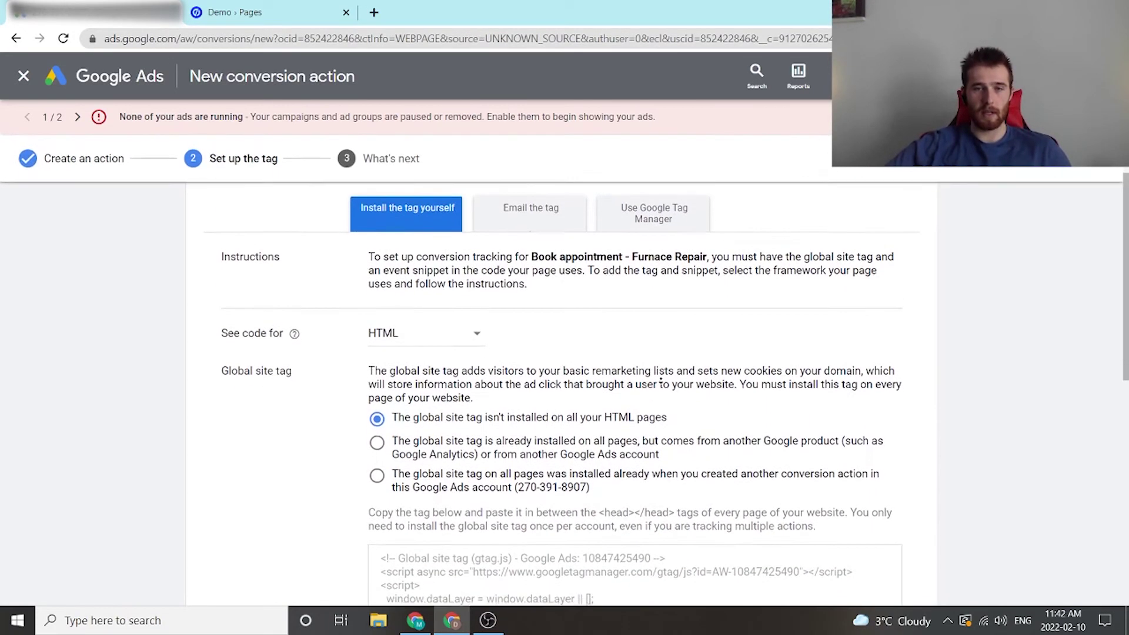
scroll(661, 382, down, 2)
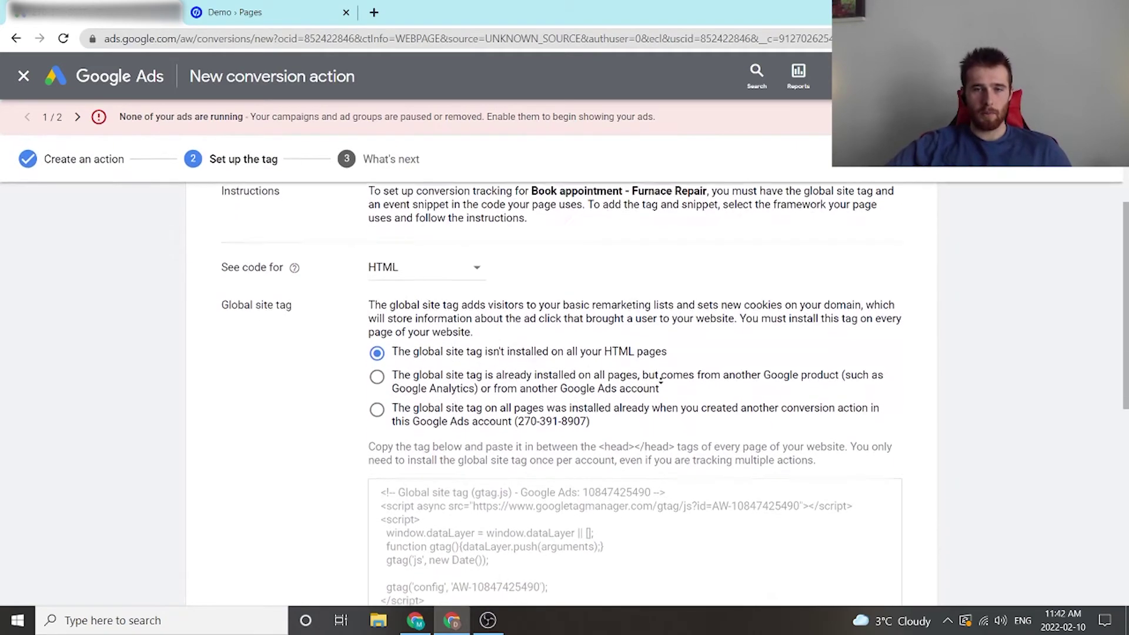
click(440, 244)
click(563, 257)
scroll(640, 274, down, 2)
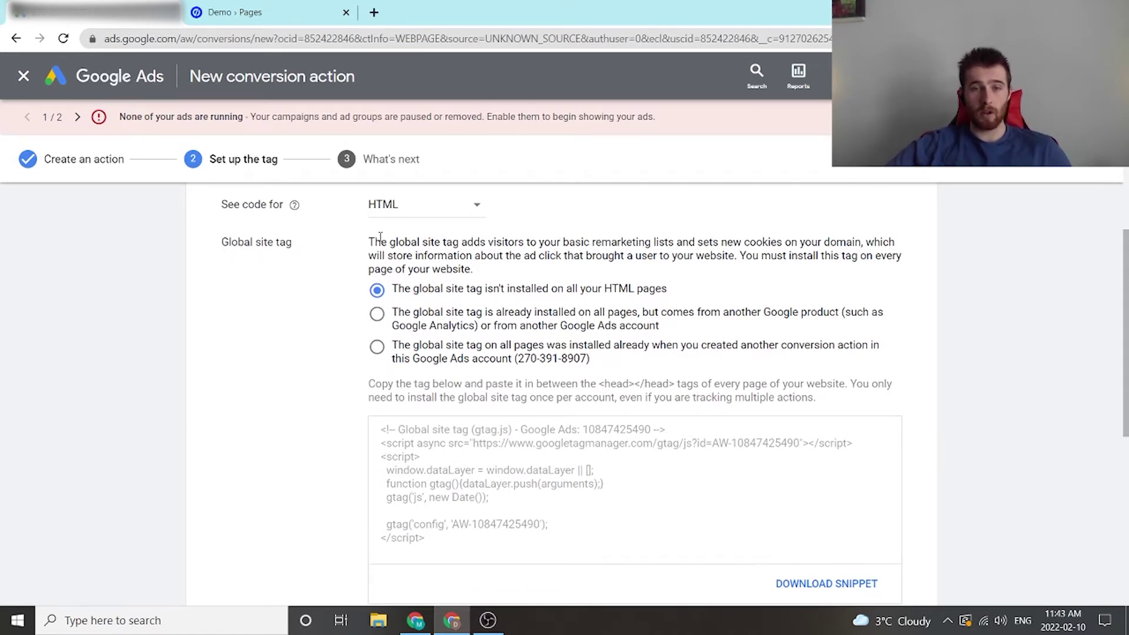
scroll(338, 265, down, 1)
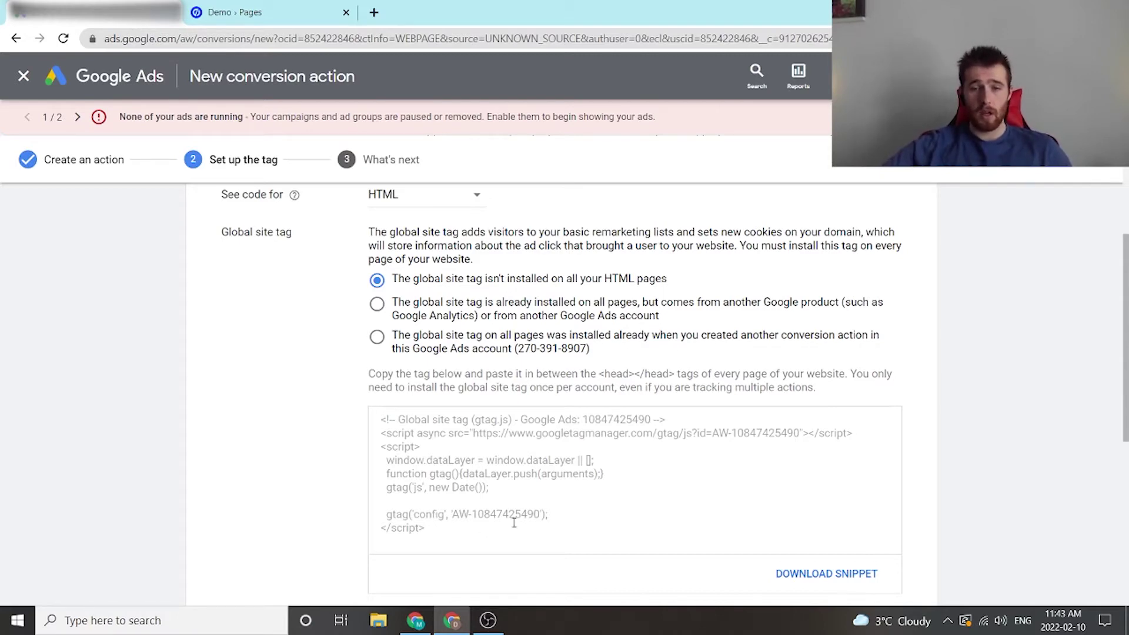
scroll(565, 514, down, 3)
drag(482, 376, 312, 213)
key(ctrl+c)
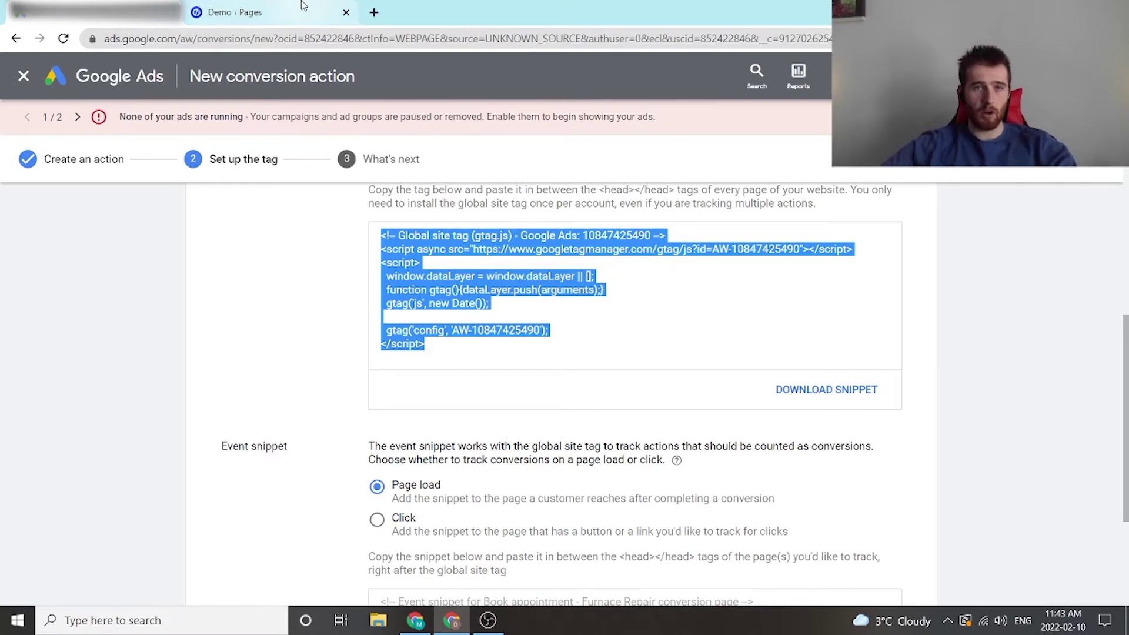
click(303, 7)
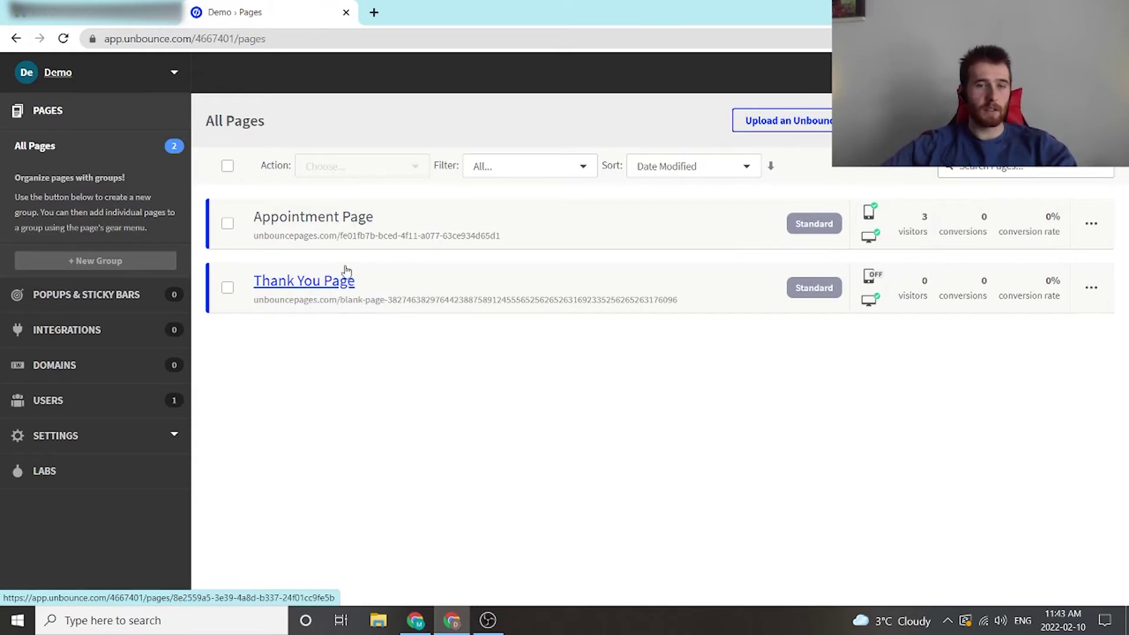
Open the Appointment Page variant in the editor and add a new JavaScript.
click(353, 217)
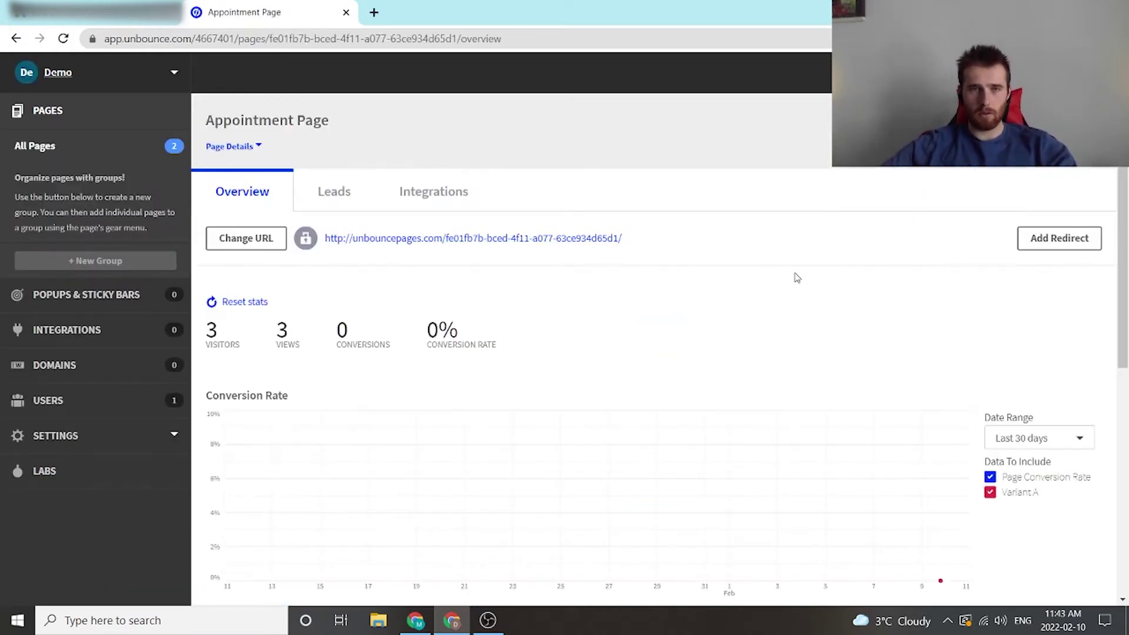
scroll(812, 274, down, 8)
click(1030, 386)
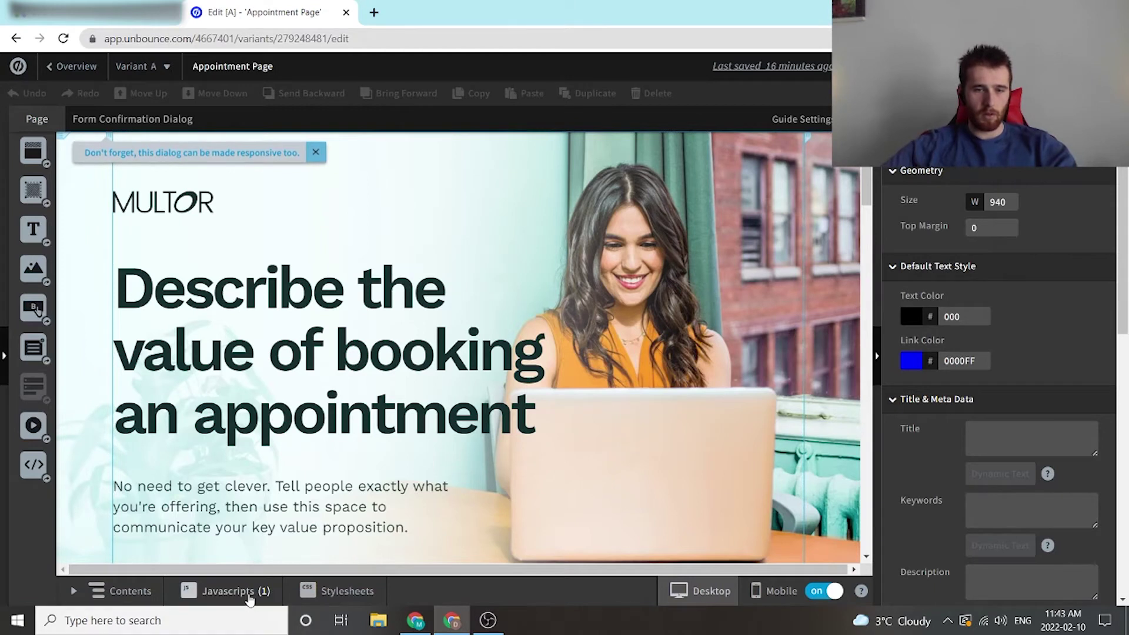
click(225, 585)
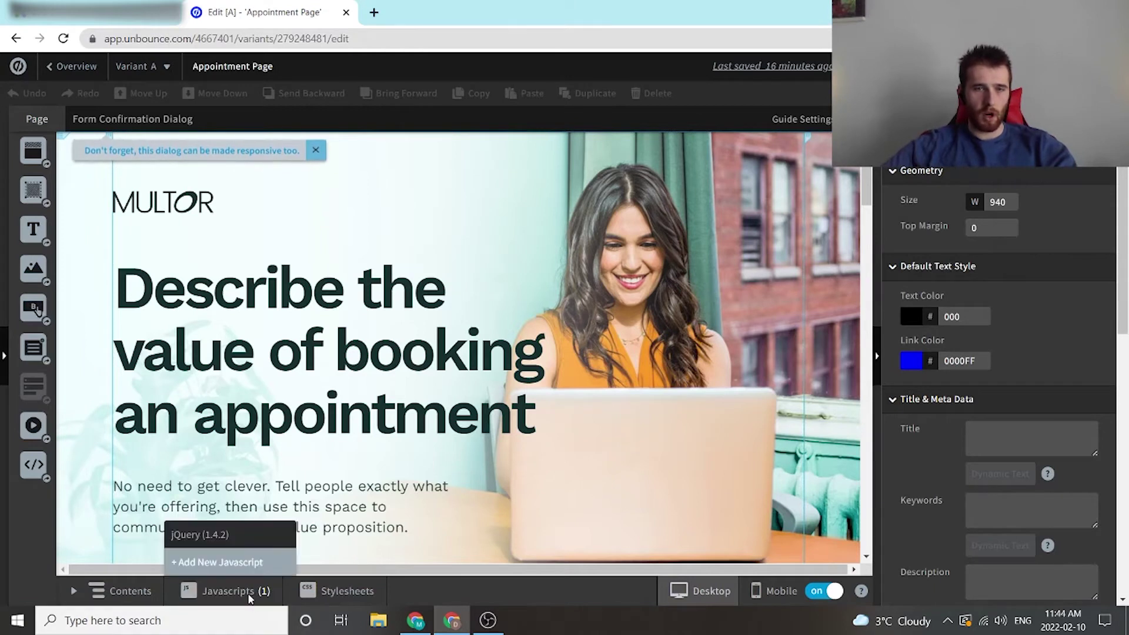
click(227, 563)
Name the script 'Google Global Site Tag', paste the gtag code, and place it in Head.
click(361, 176)
key(ctrl+a)
text(Google Glo)
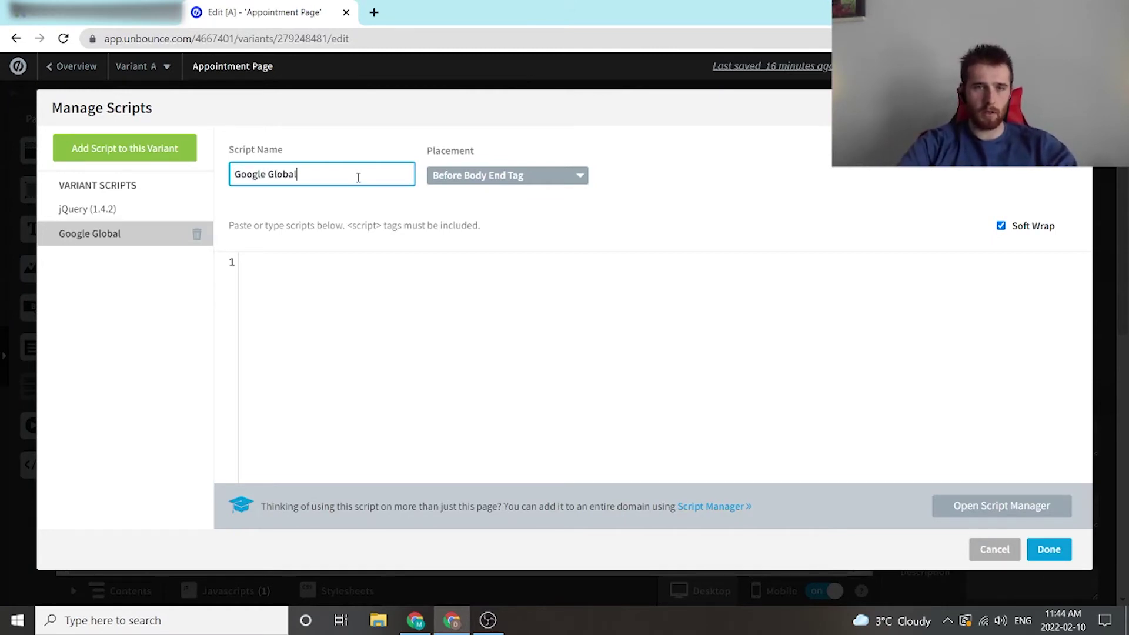
text(bal Site Tage)
key(BackSpace)
click(337, 279)
key(ctrl+v)
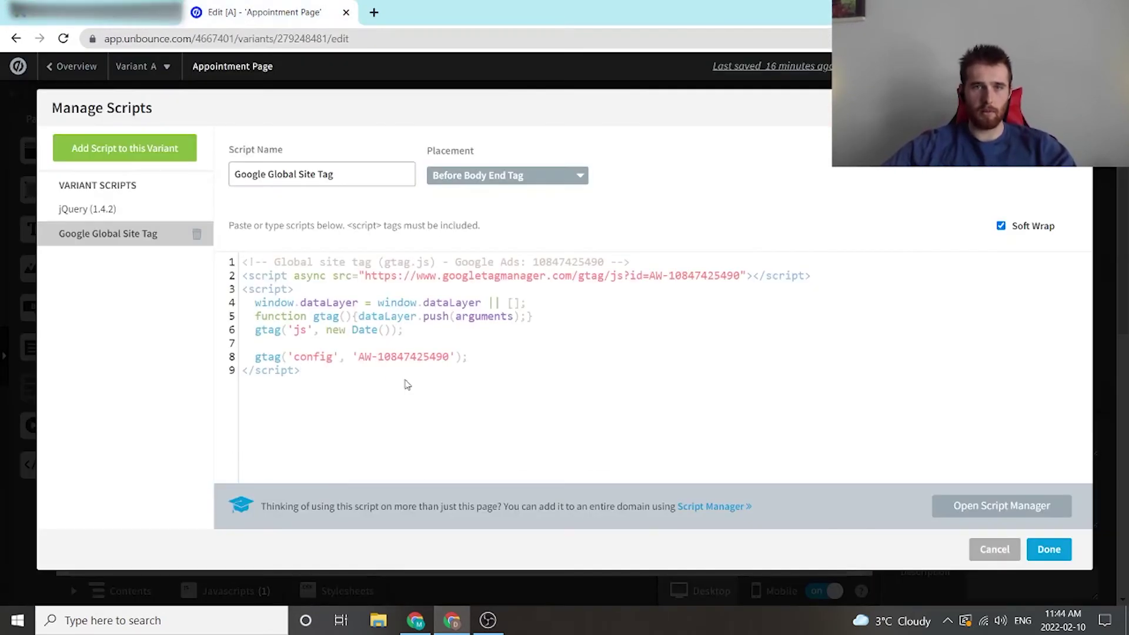
click(510, 175)
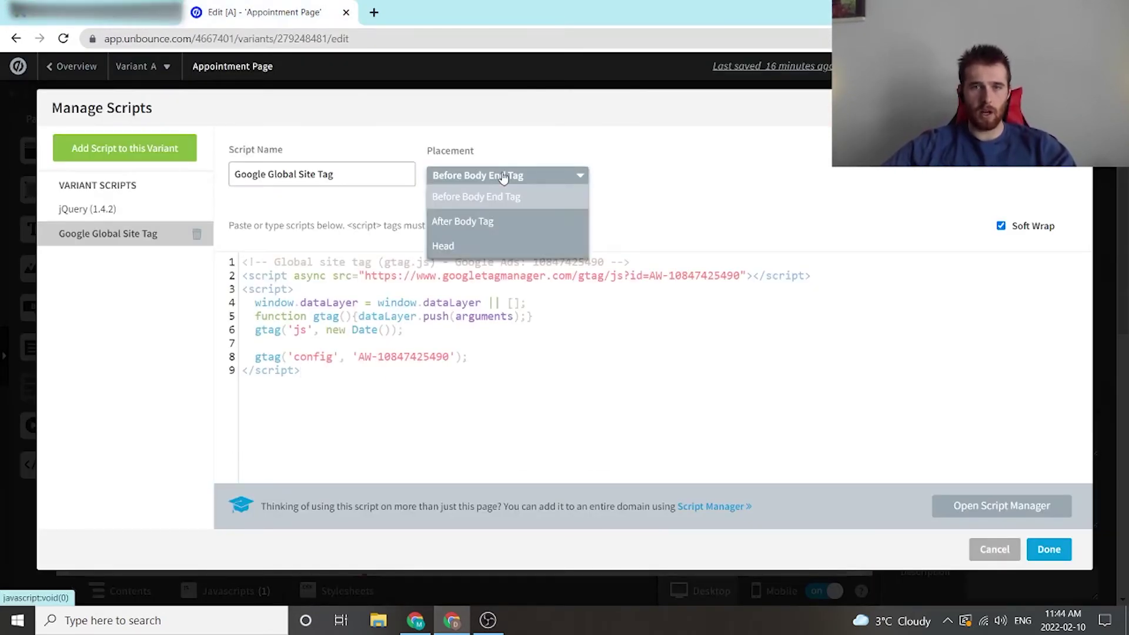
click(477, 247)
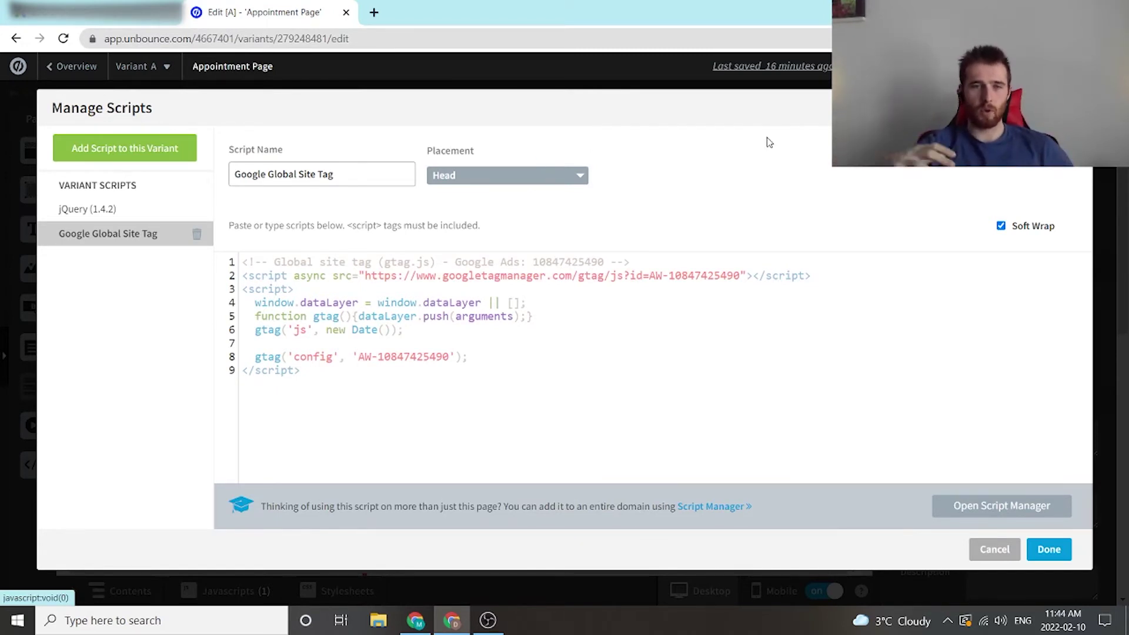
Save the script, republish the Appointment Page, and return to its Overview.
click(1050, 551)
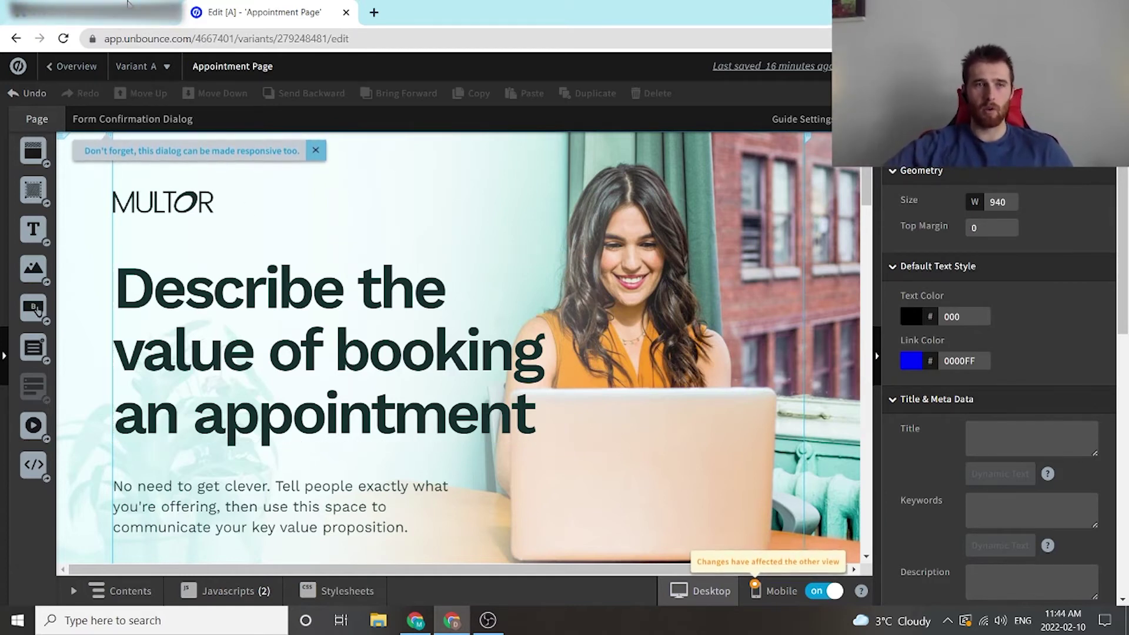
click(72, 67)
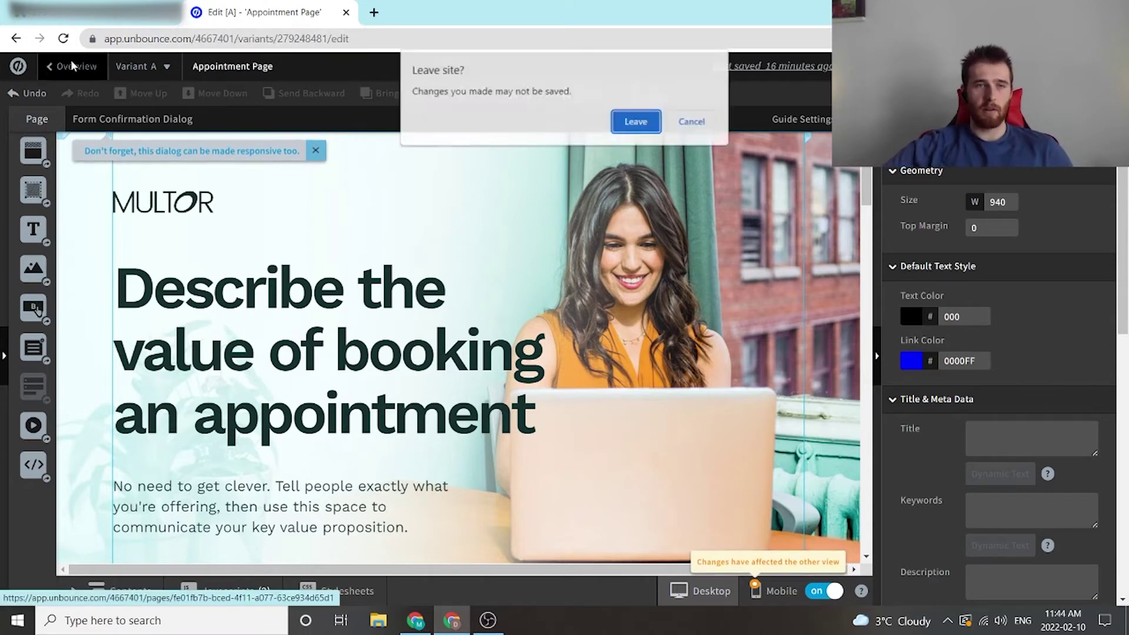
click(687, 123)
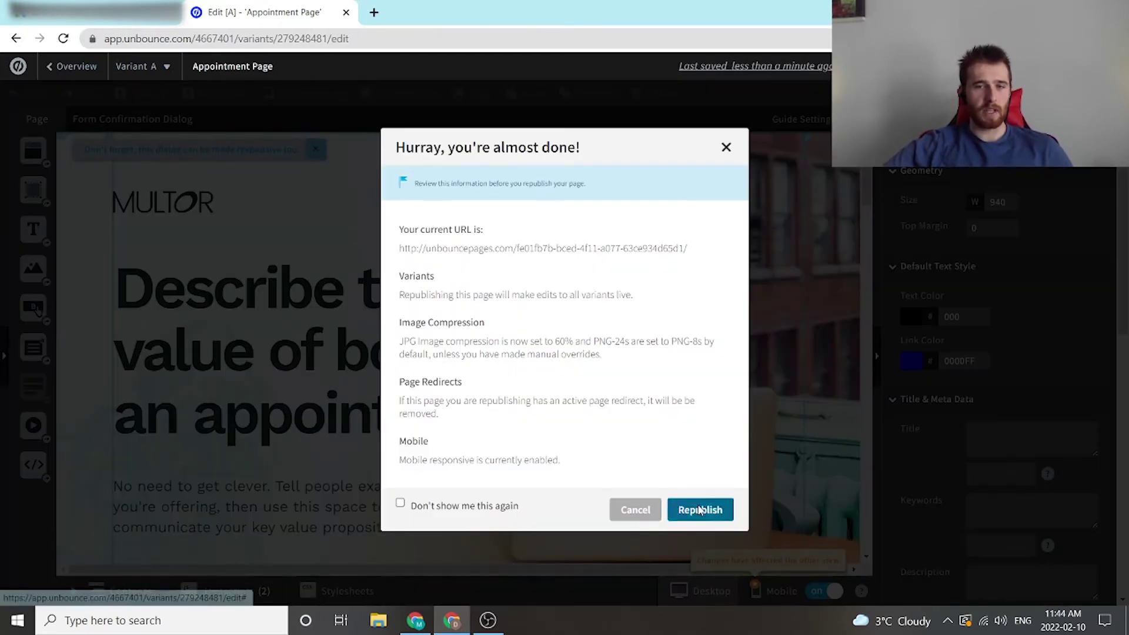
click(698, 509)
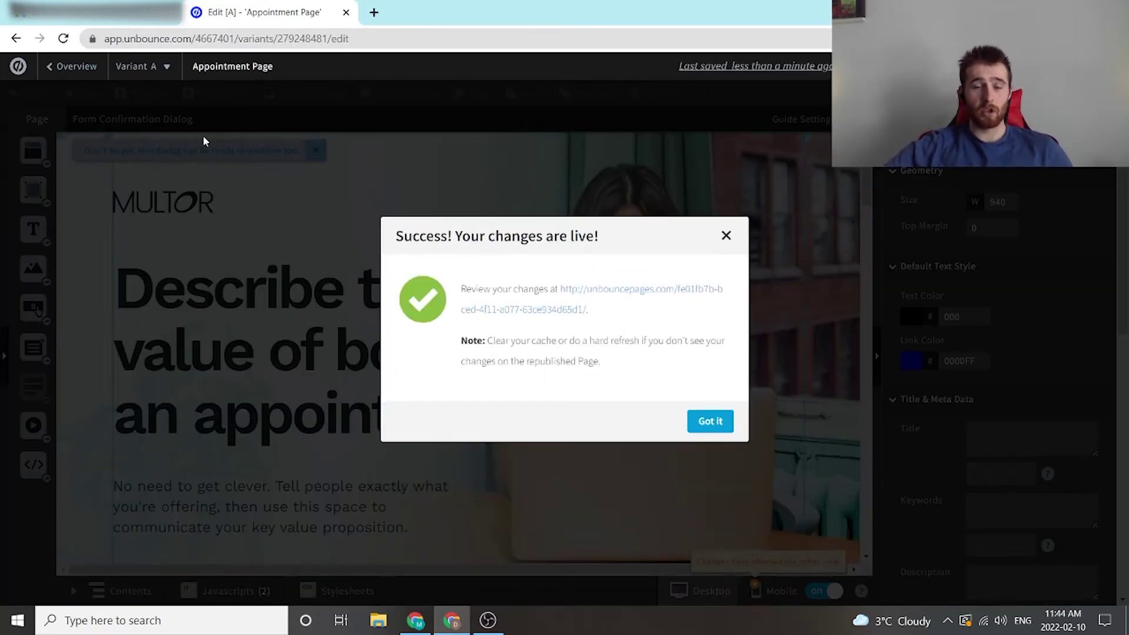
click(711, 421)
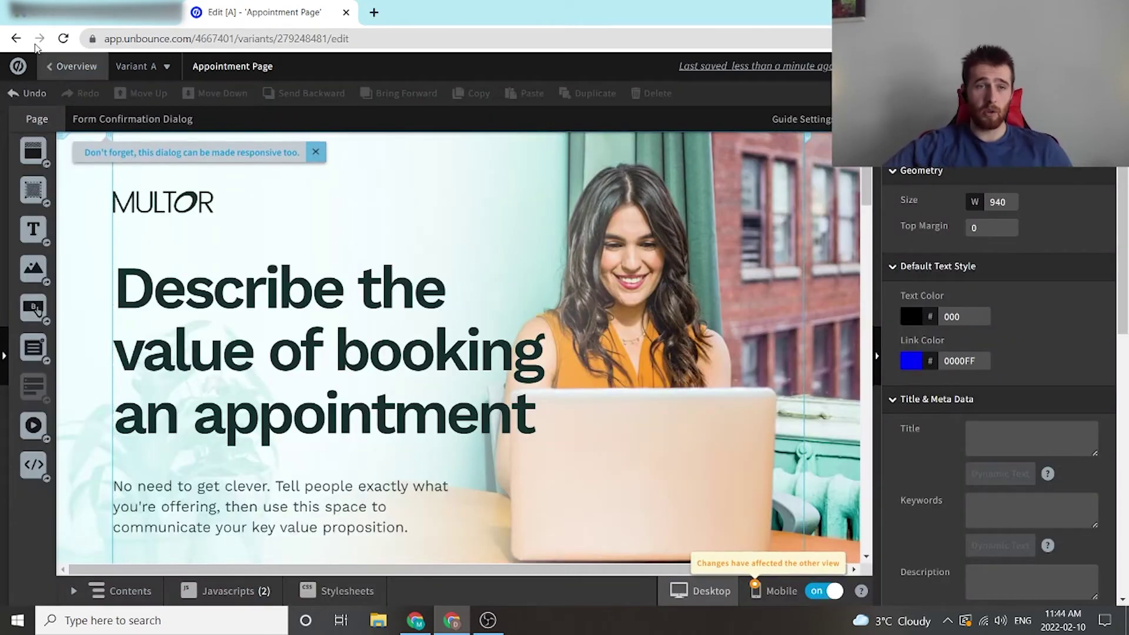
click(71, 66)
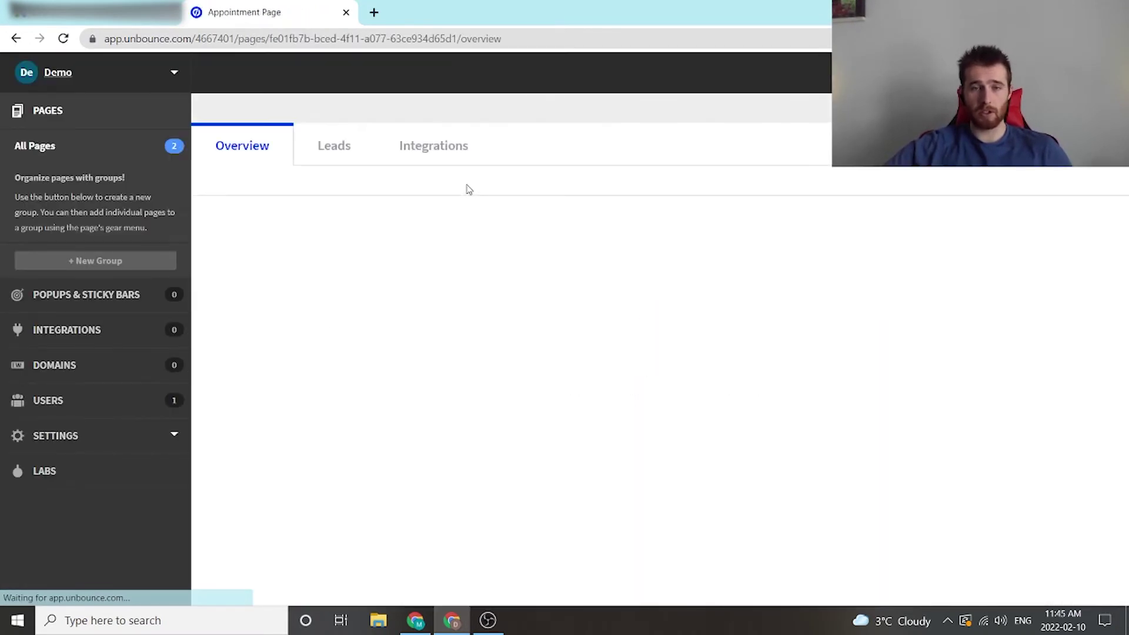
Open the Thank You Page in the editor and bring up its Javascripts.
click(56, 147)
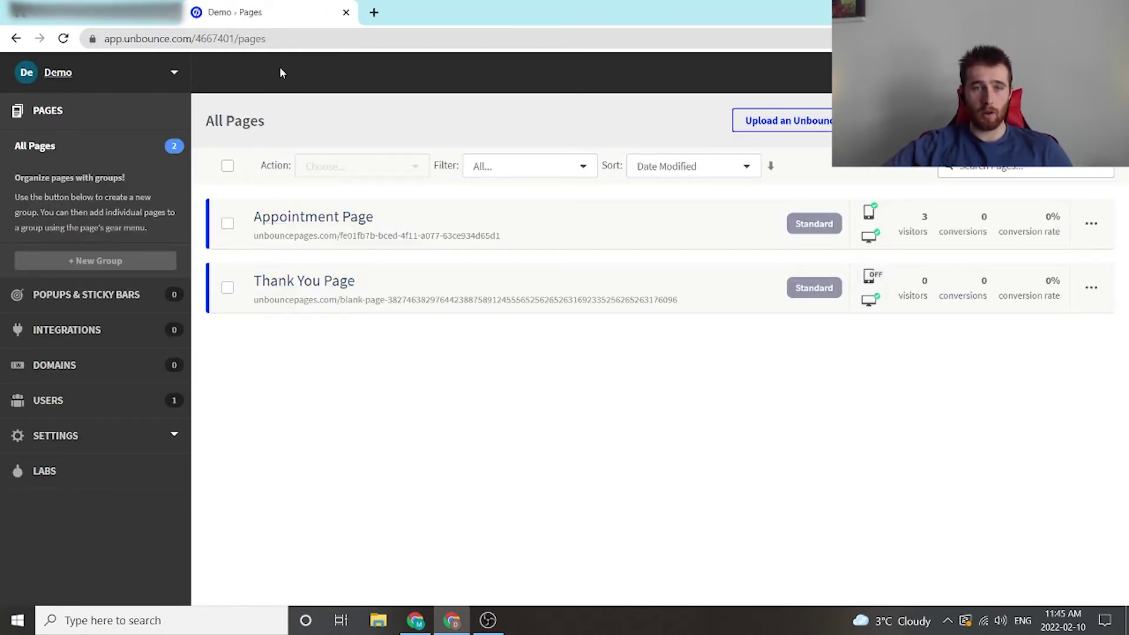
click(322, 282)
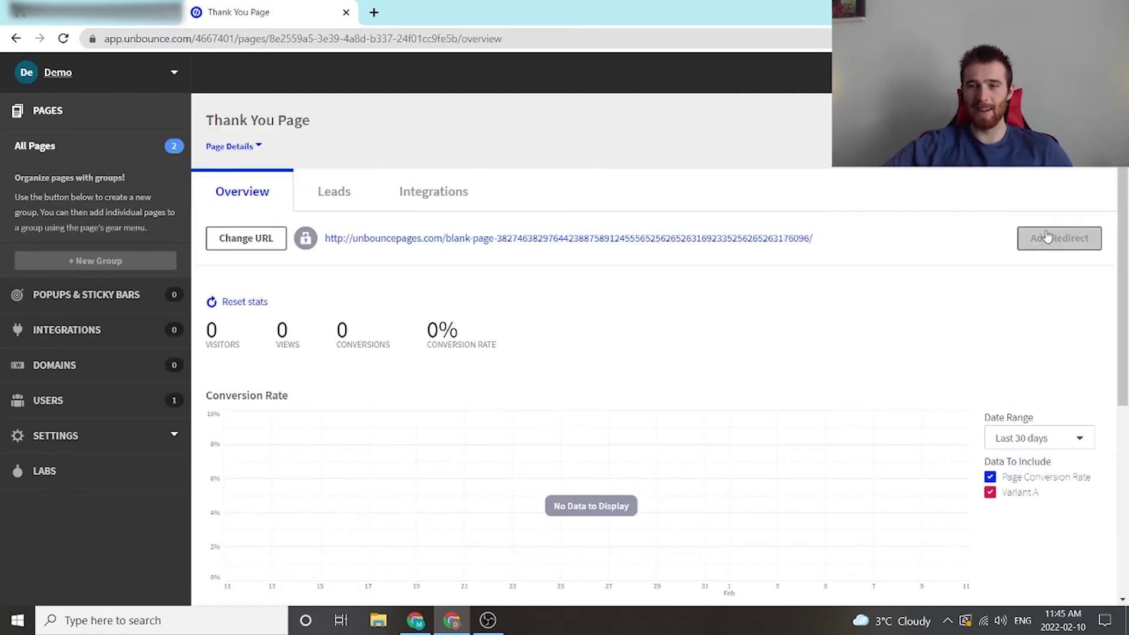
scroll(999, 235, down, 5)
click(1031, 507)
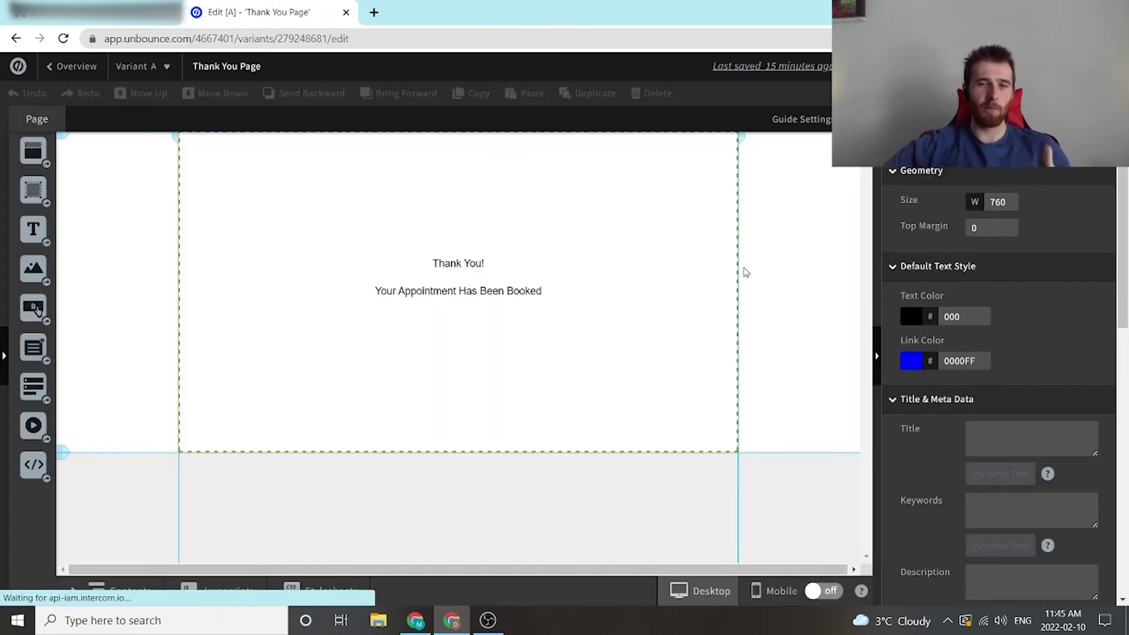
click(230, 592)
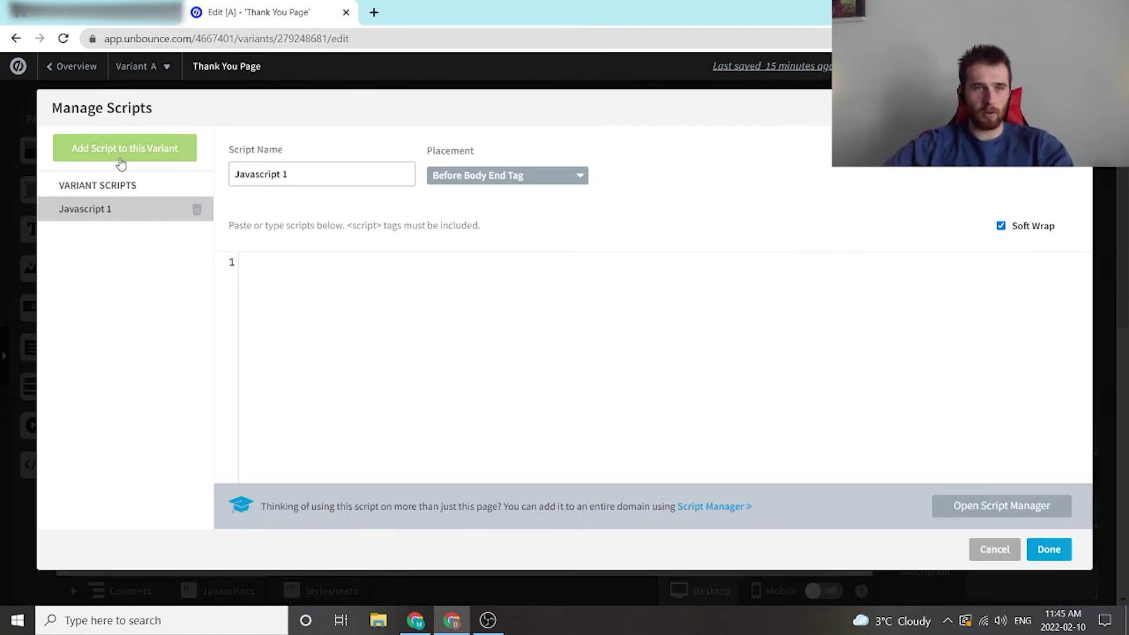
Rename the script to 'Google Global Site Tag', paste the gtag code, and save it.
click(272, 170)
key(ctrl+a)
text(G)
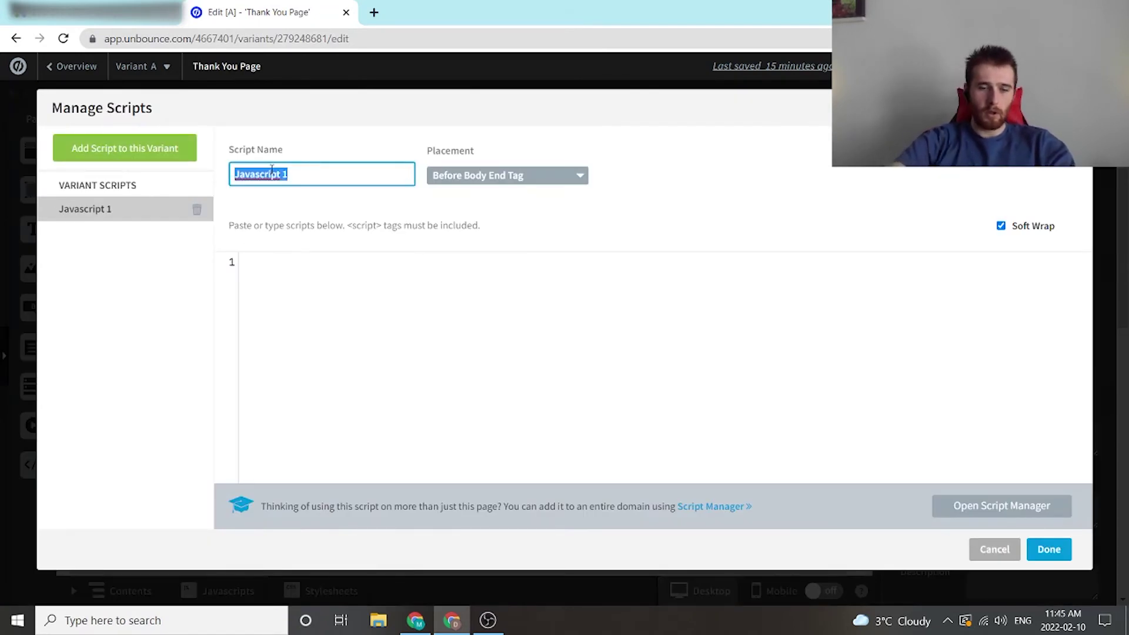
text(oogle)
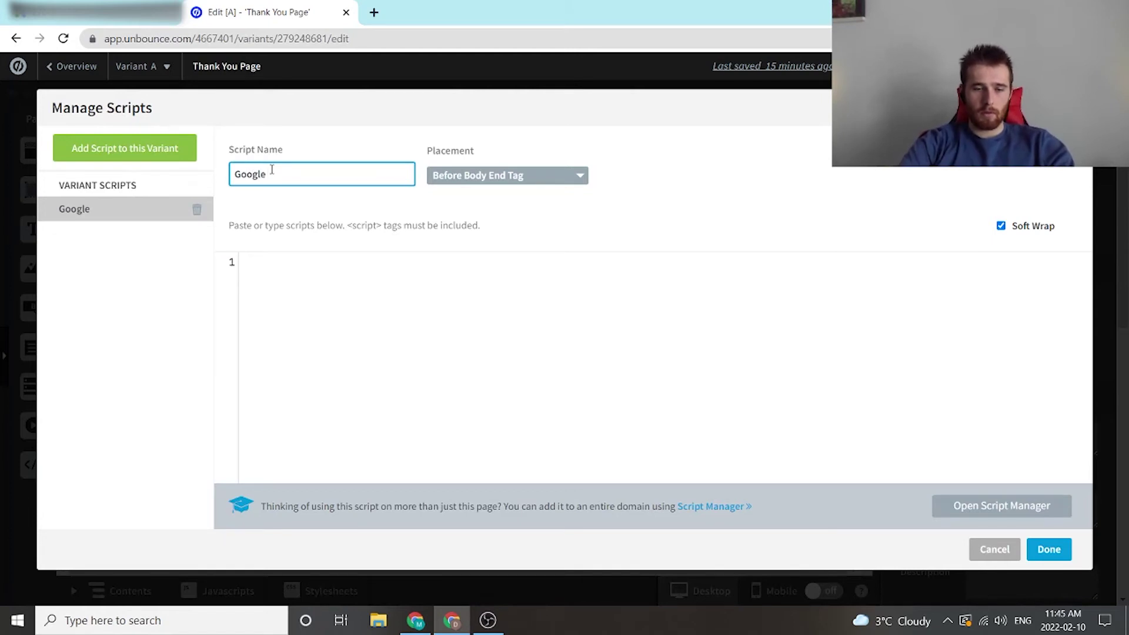
text( Global )
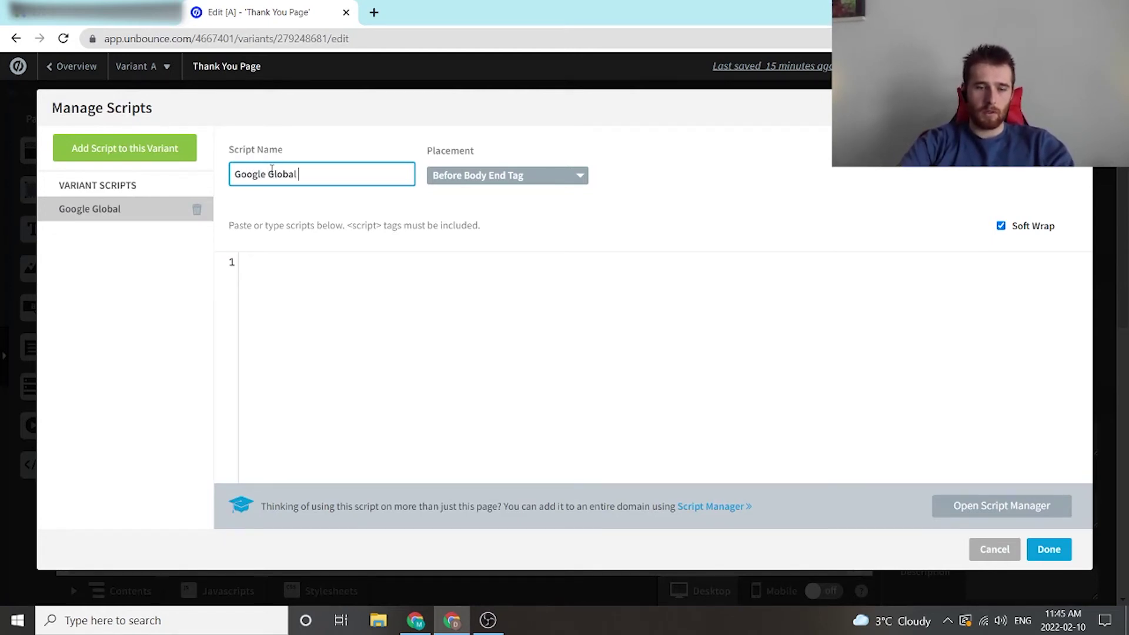
text(Site Tag)
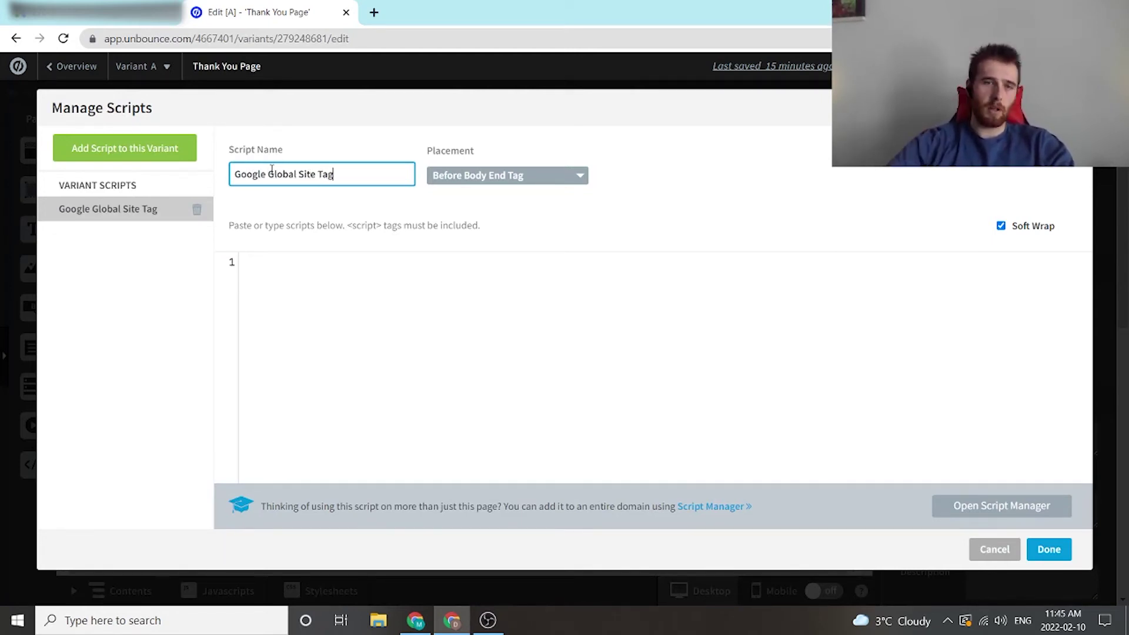
click(323, 283)
key(ctrl+v)
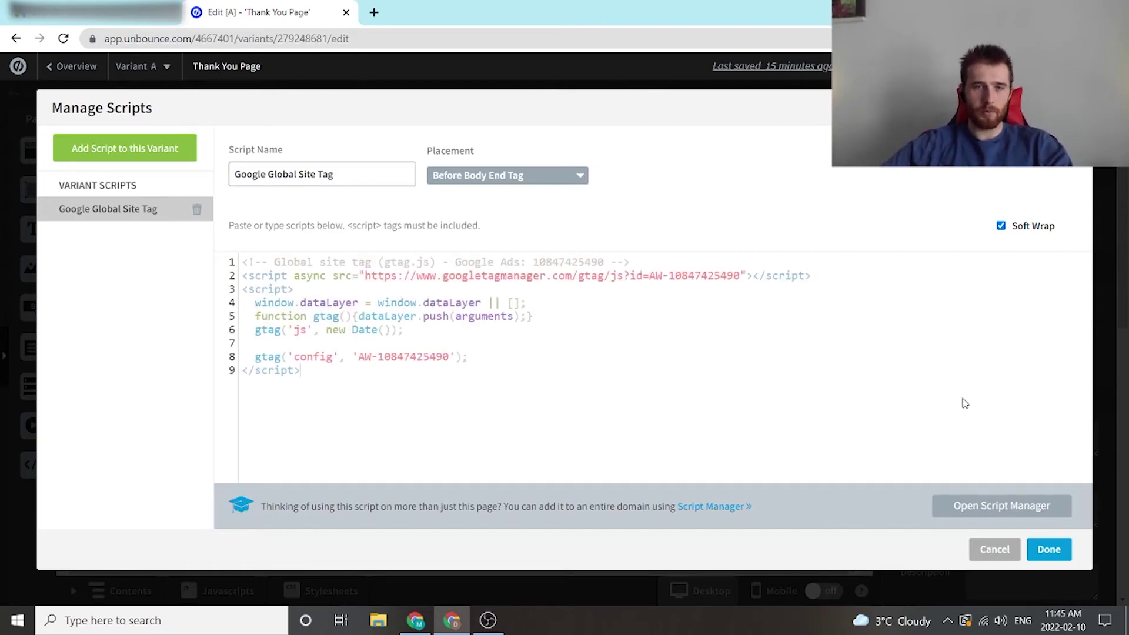
click(1049, 550)
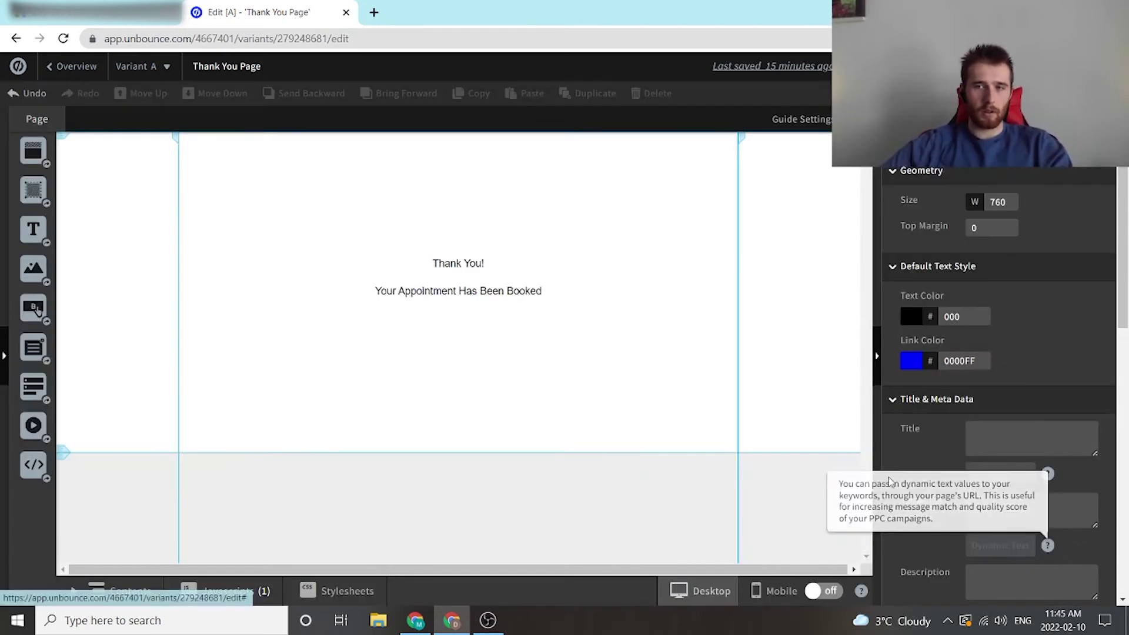
click(71, 12)
click(218, 13)
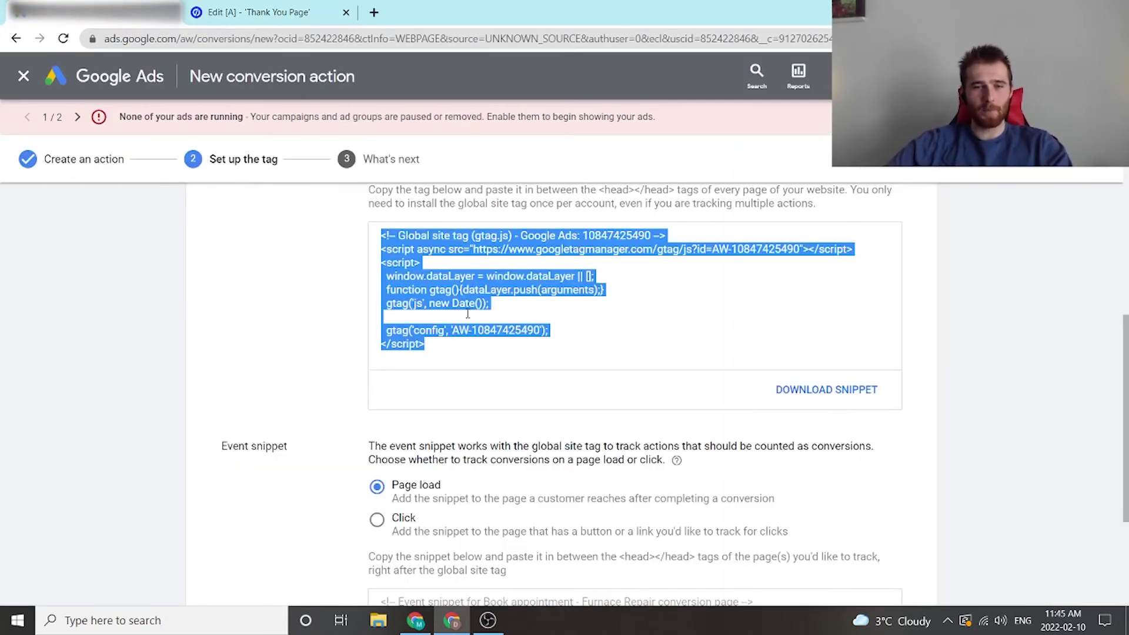
middle_click(314, 308)
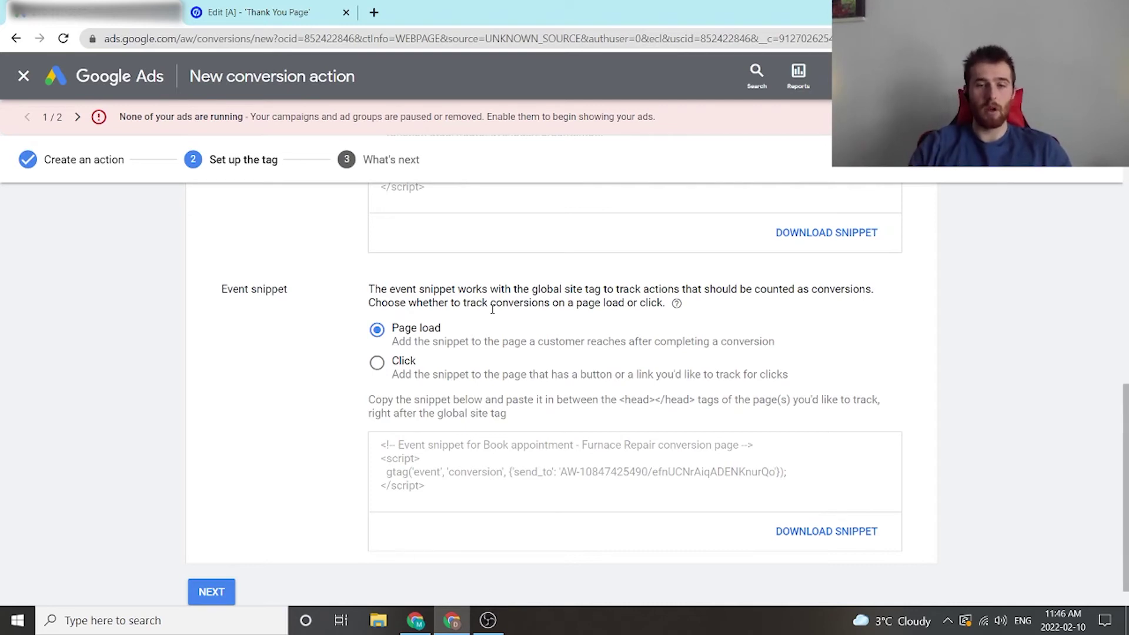
Copy the Book appointment - Furnace Repair event snippet code from Google Ads.
drag(392, 291, 431, 291)
click(424, 324)
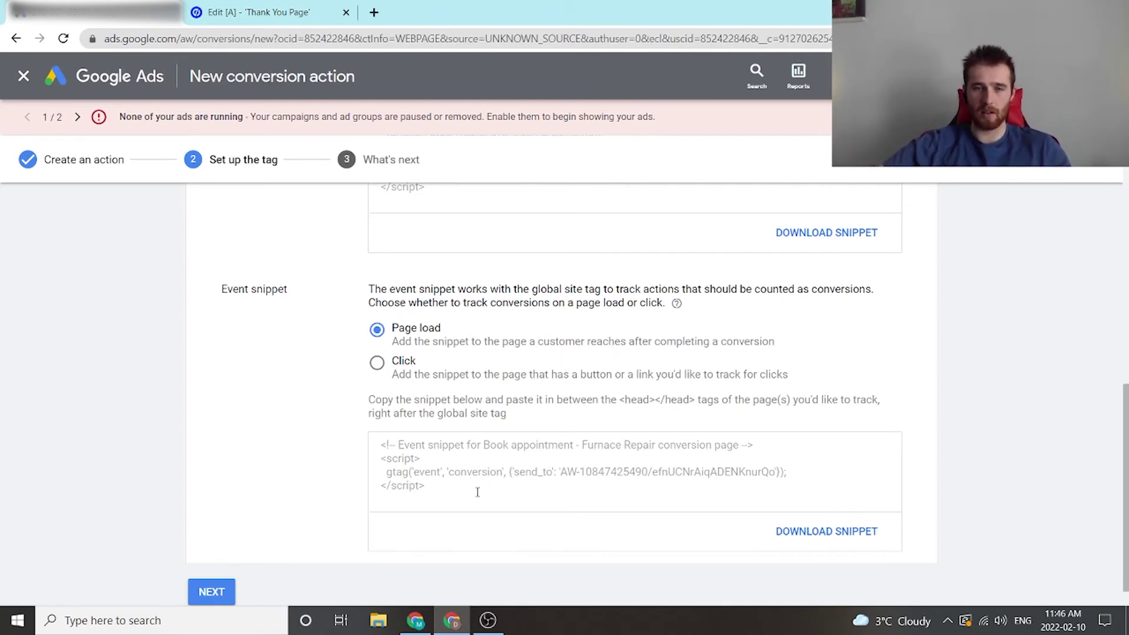
drag(478, 492, 295, 426)
key(ctrl+c)
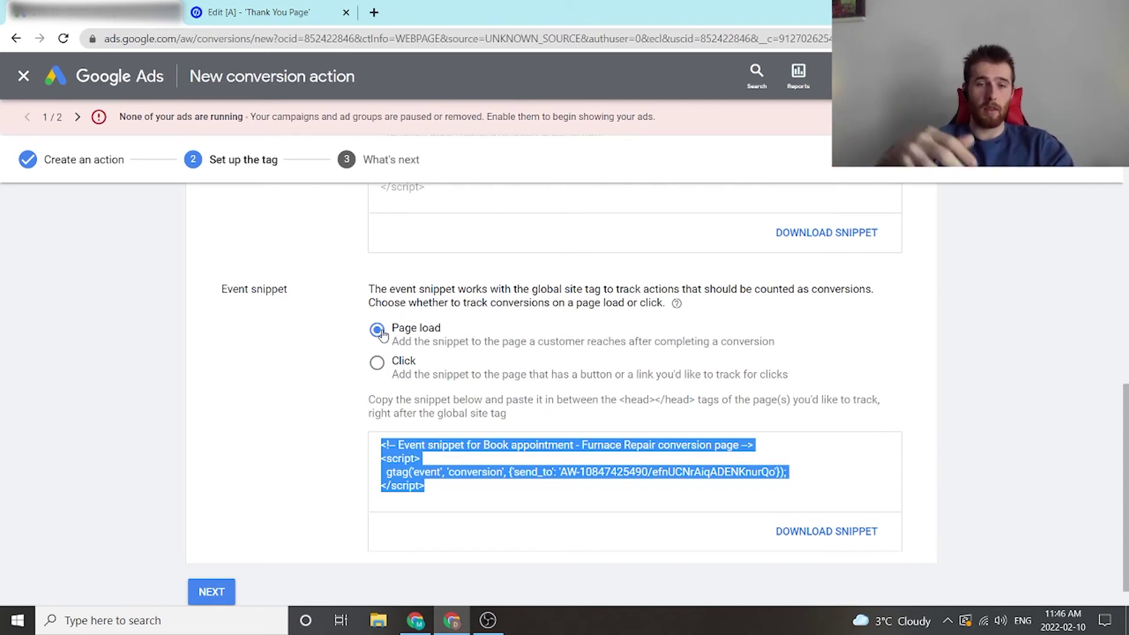
click(258, 6)
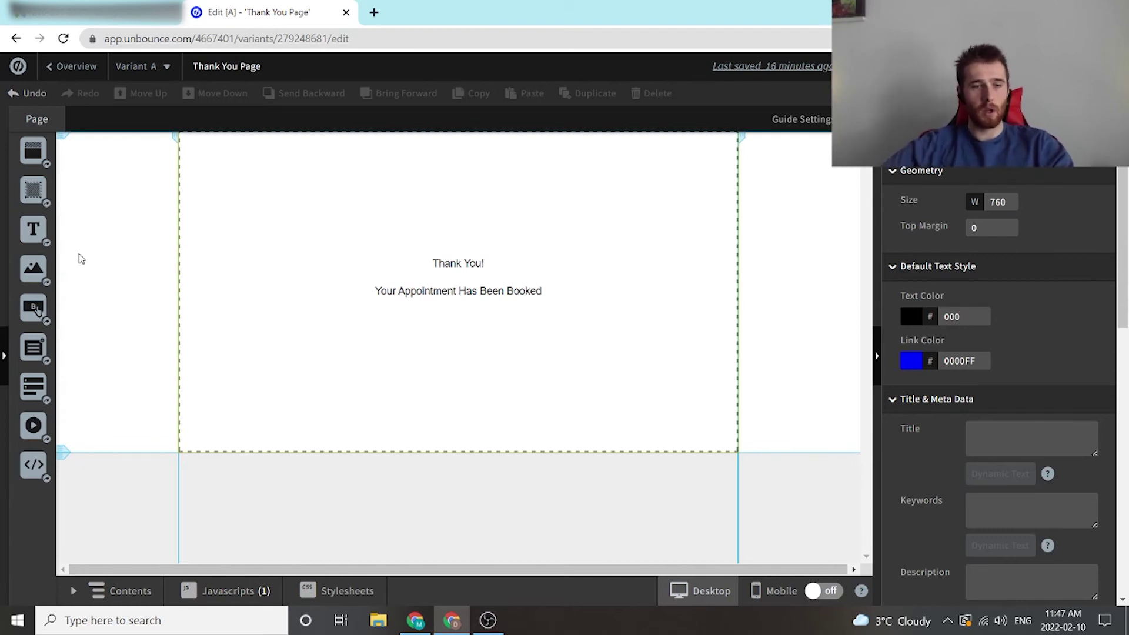
Add a new page script and set the Google Global Site Tag placement to Head.
click(235, 591)
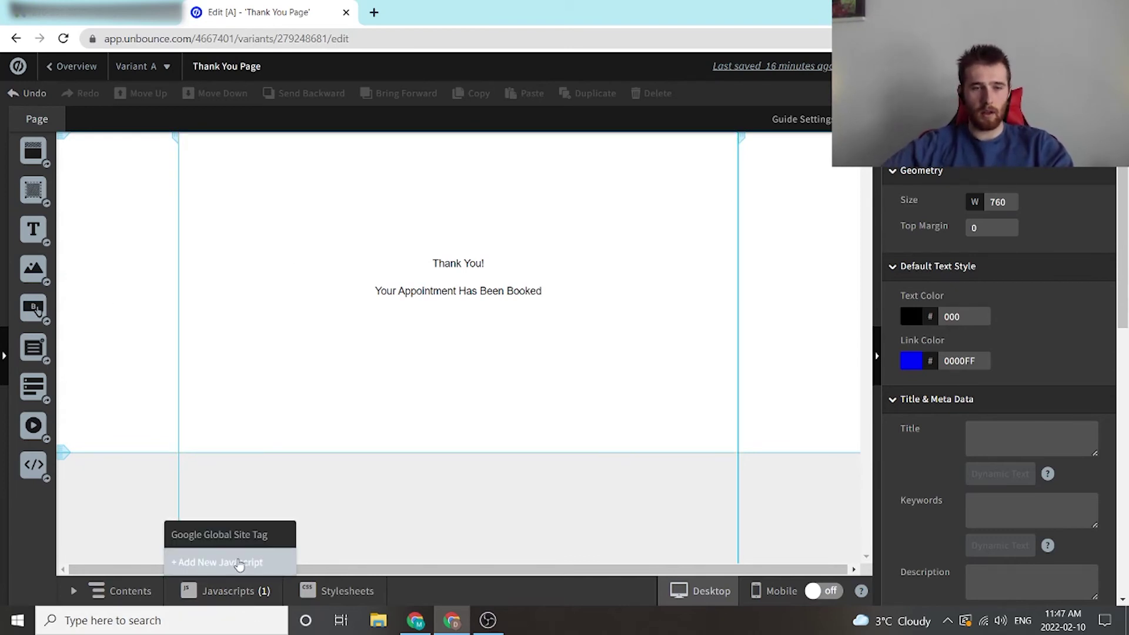
click(239, 563)
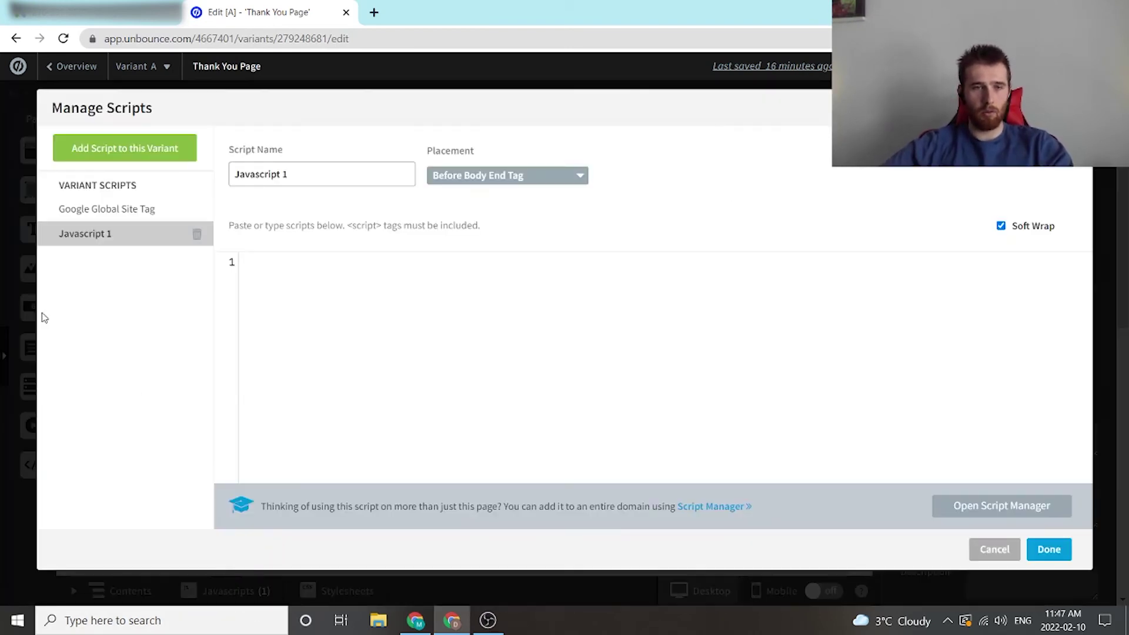
click(111, 210)
click(470, 174)
click(506, 248)
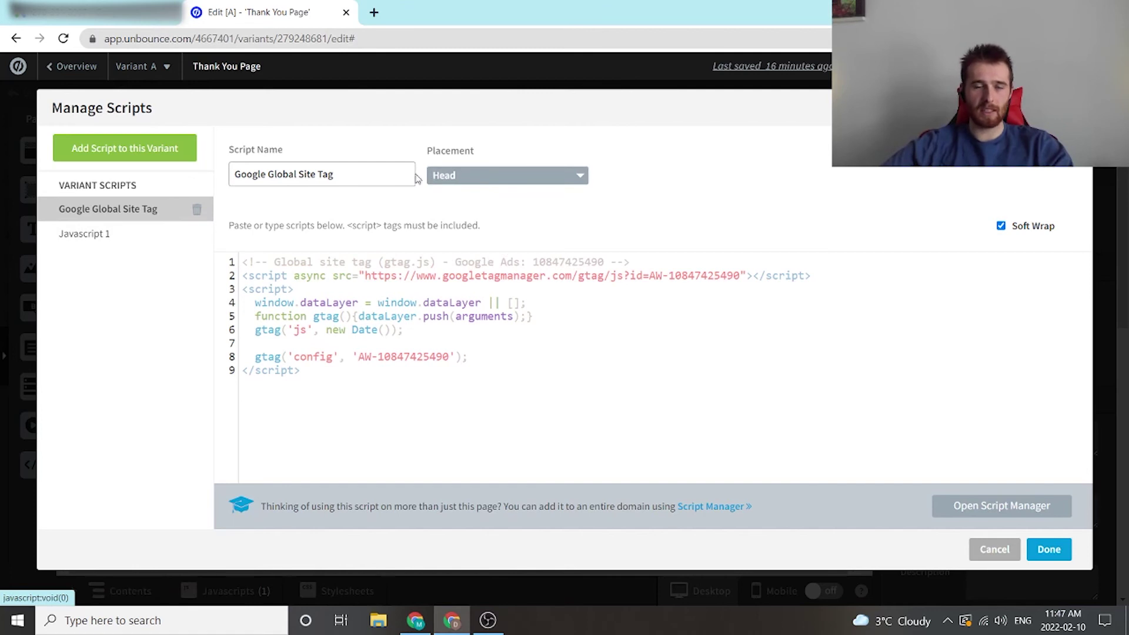
Name the new script 'Google Event Snippet', place it in Head, and paste the event code.
click(140, 233)
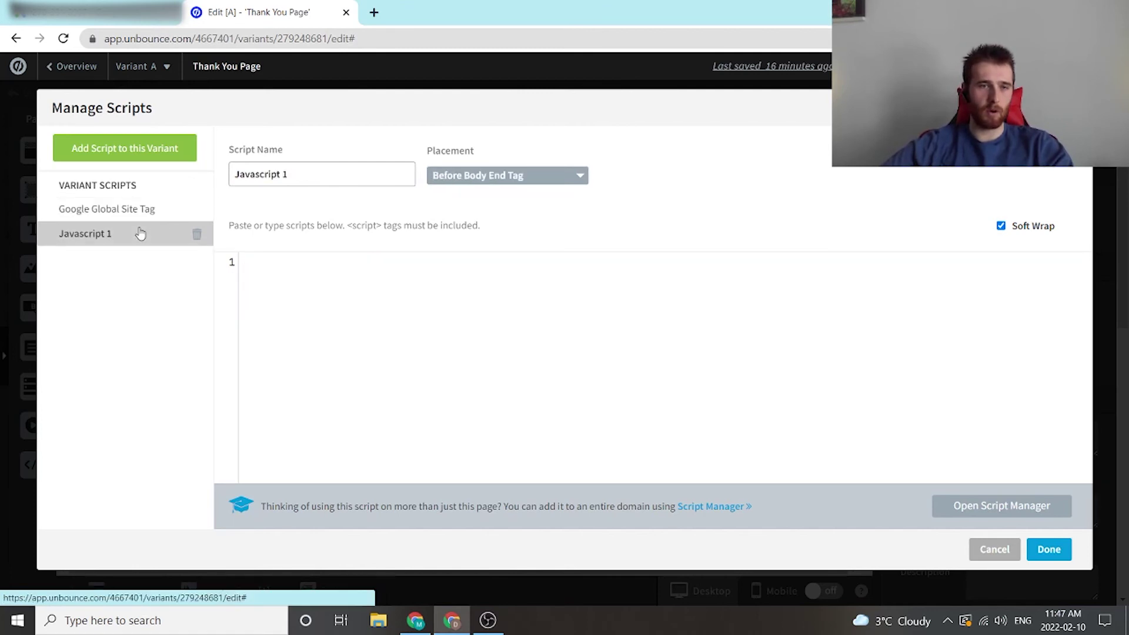
triple_click(346, 177)
text(Go)
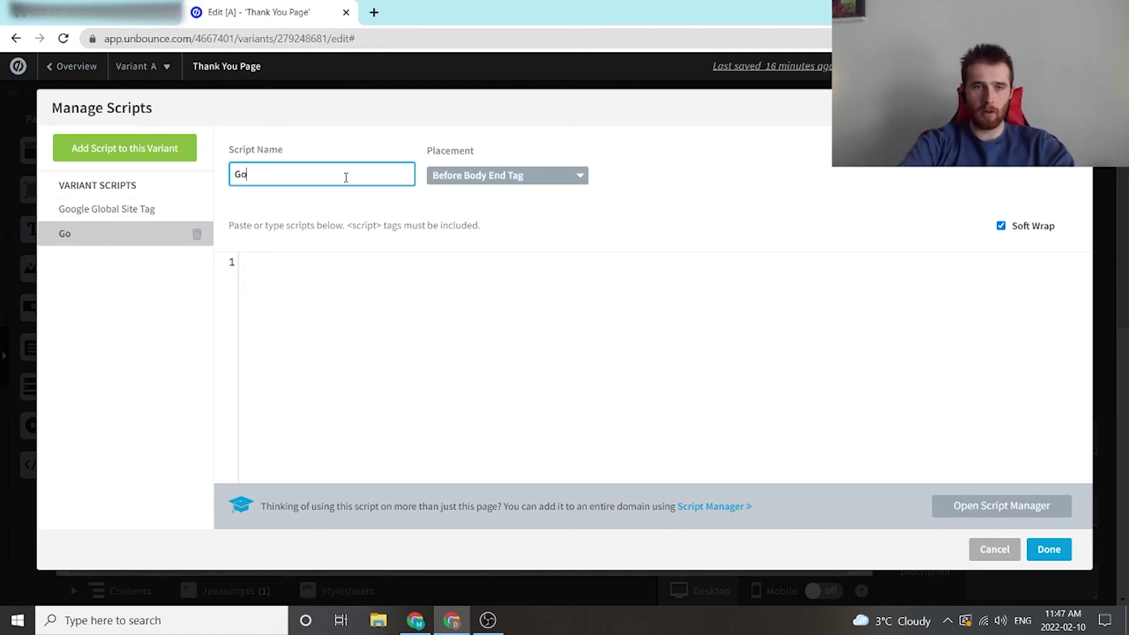
text(ogle Ev)
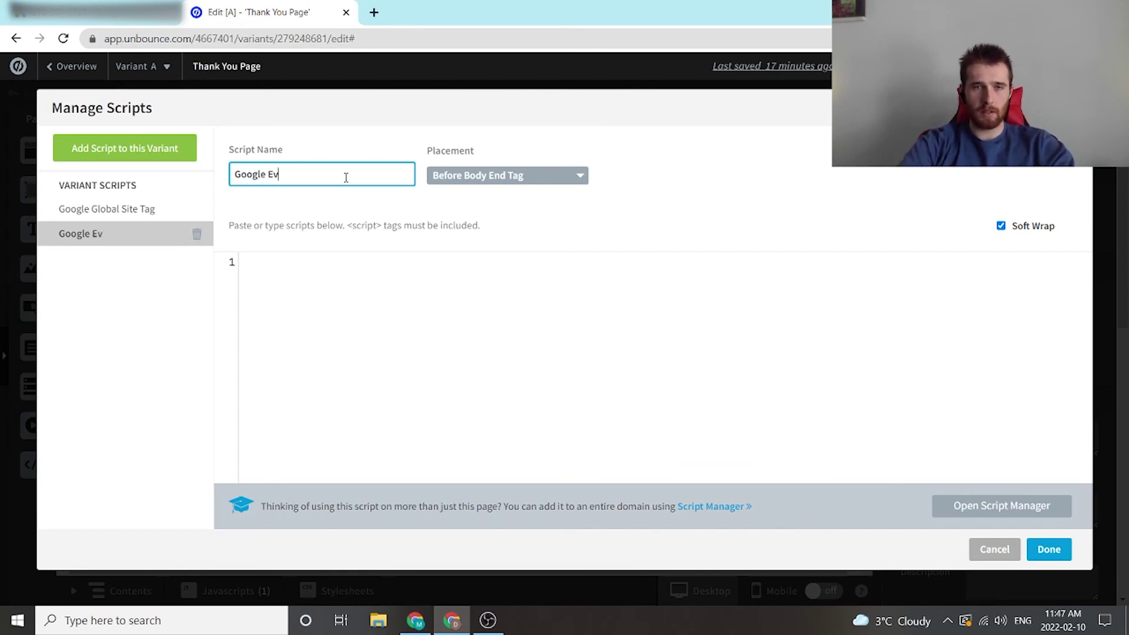
text(ent Snippet)
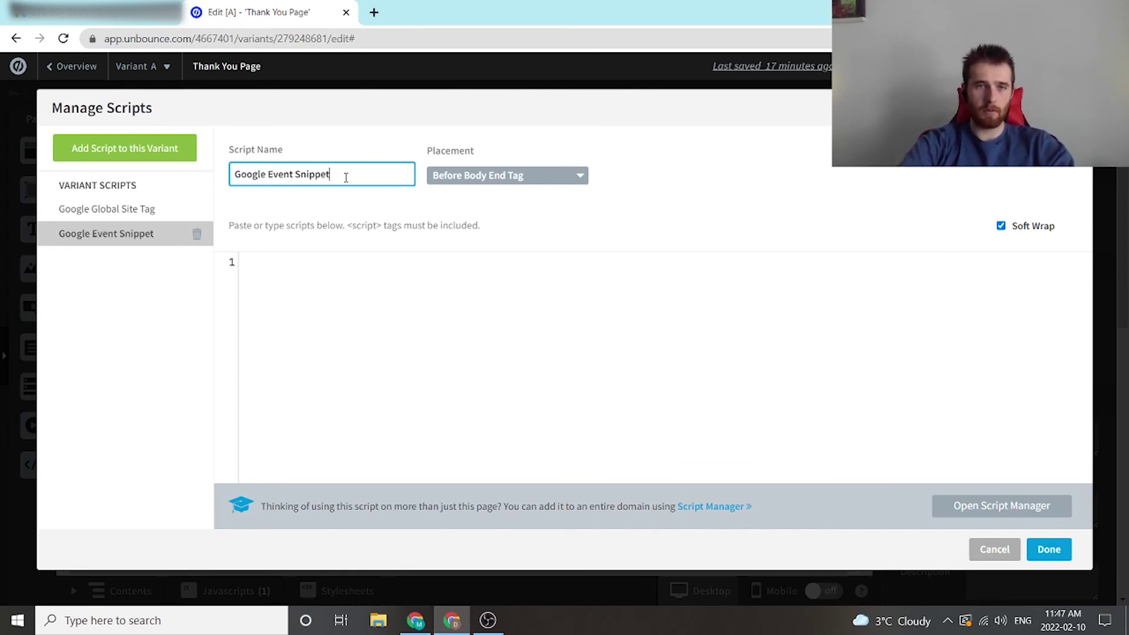
click(541, 175)
click(500, 244)
key(ctrl+v)
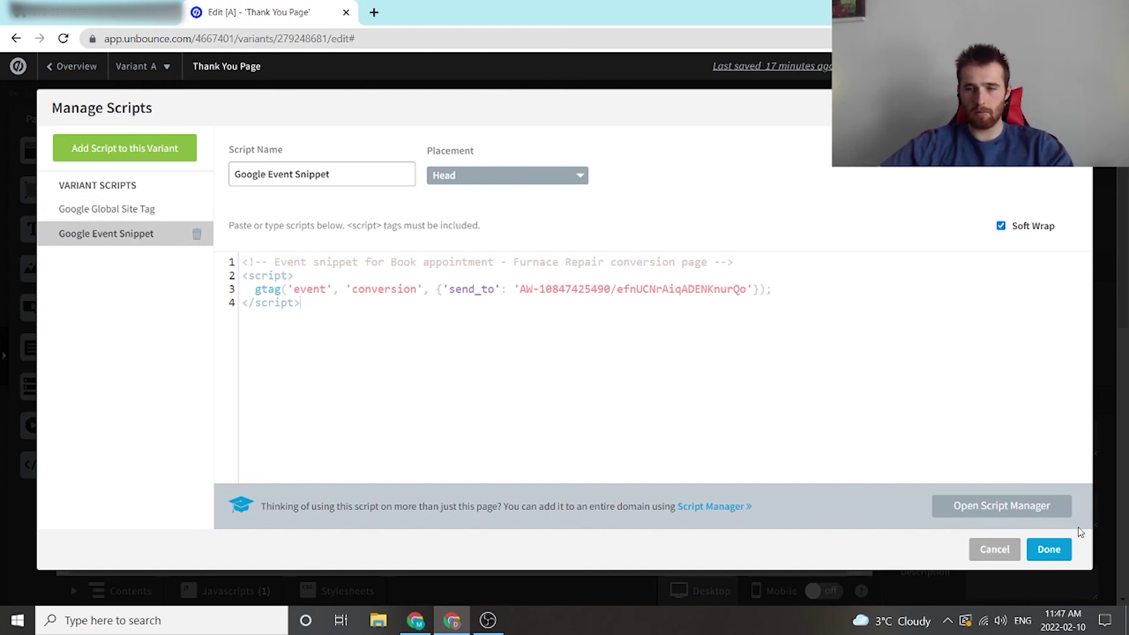
Save both scripts and republish the Thank You Page.
click(1049, 550)
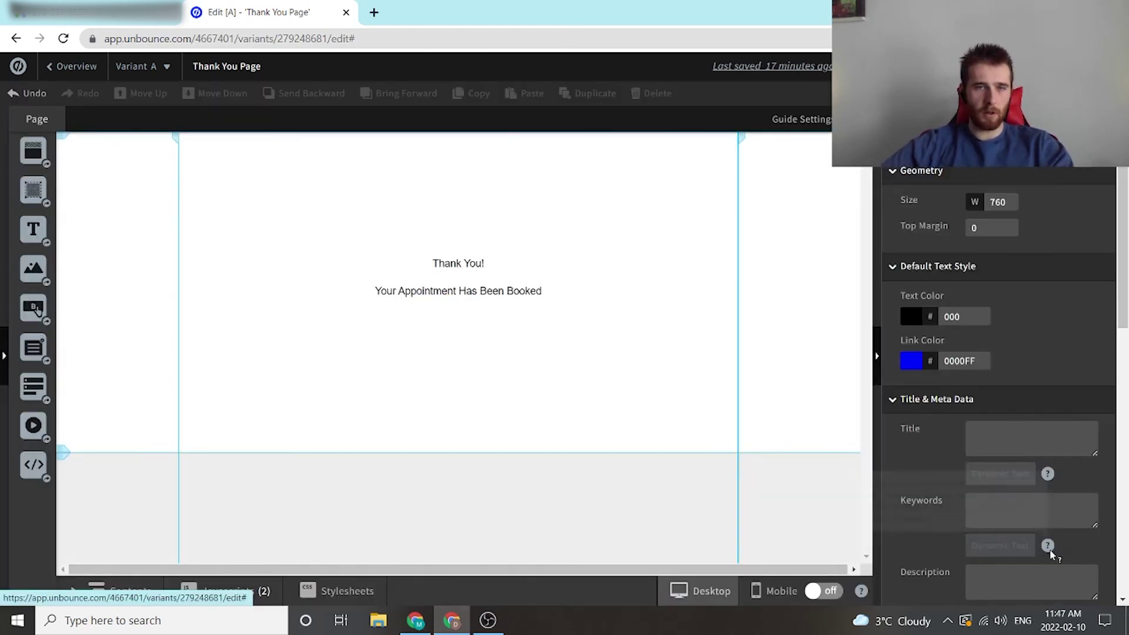
click(847, 66)
click(706, 515)
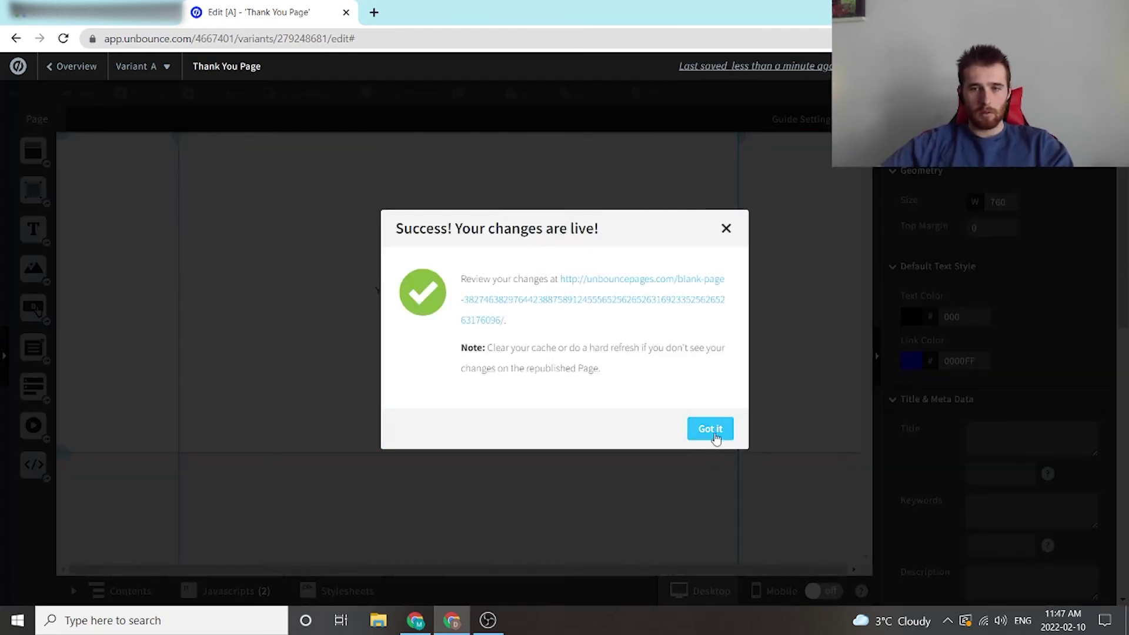
key(Return)
Return to the All Pages list and continue to the final conversion setup step.
click(91, 77)
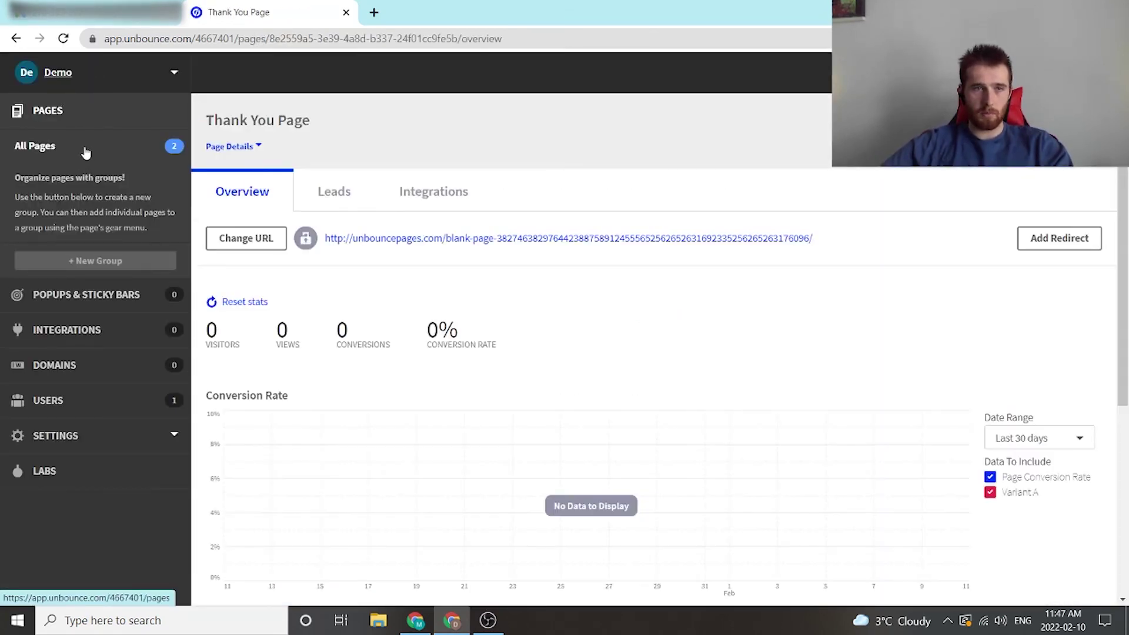
click(69, 95)
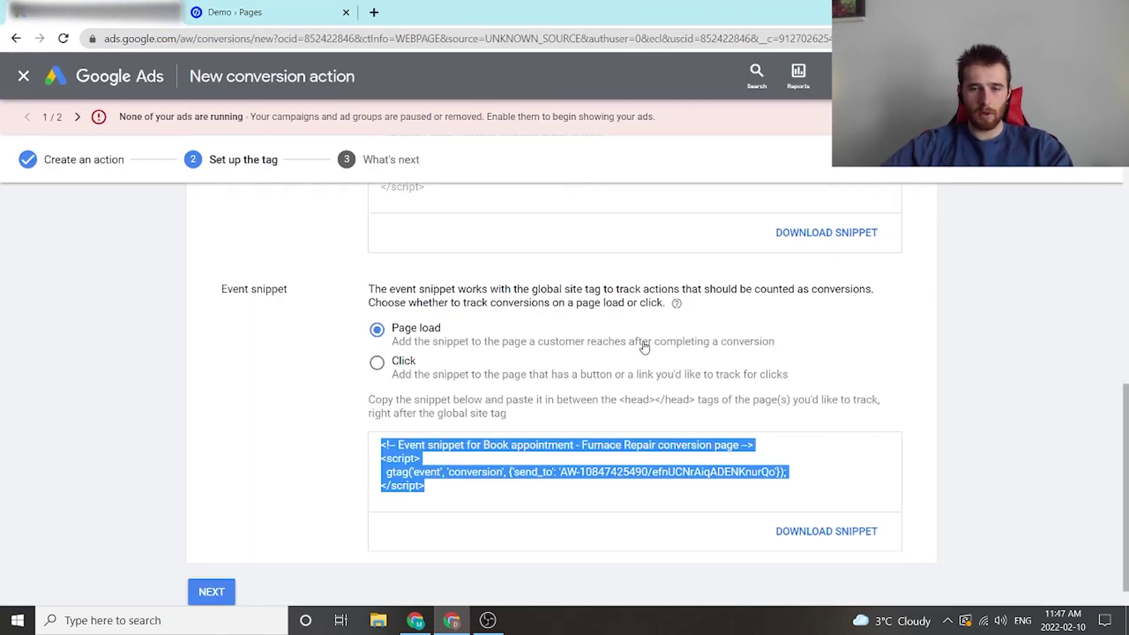
scroll(644, 347, down, 1)
click(219, 556)
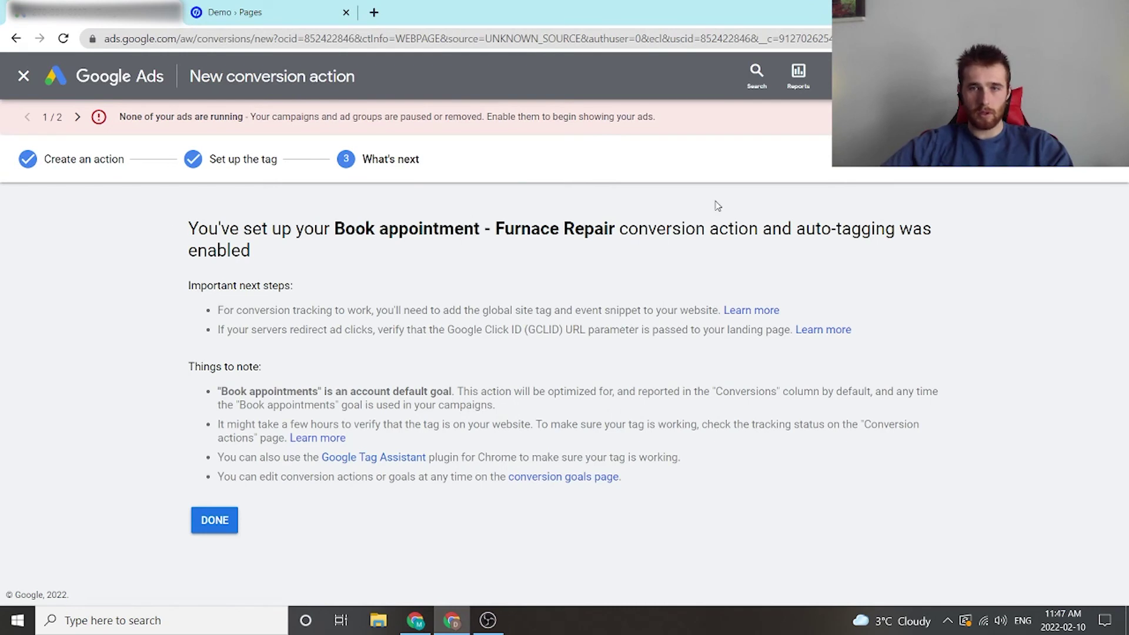
Finish setup and check that 'Book appointment - Furnace Repair' shows as Primary, Website, Unverified.
click(215, 520)
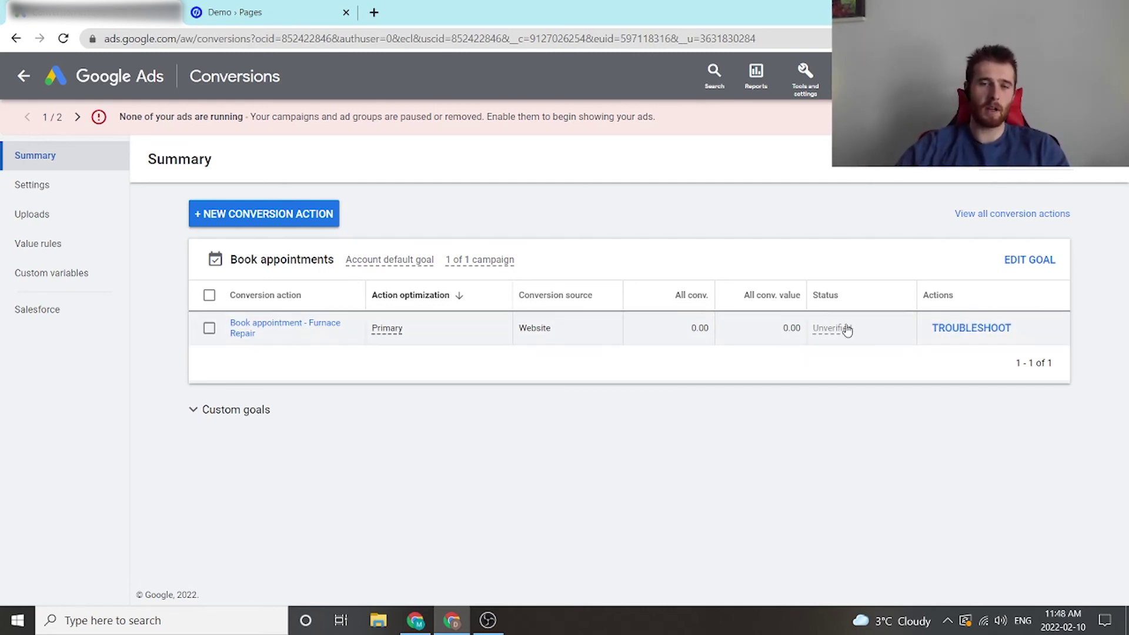
mouse_move(839, 336)
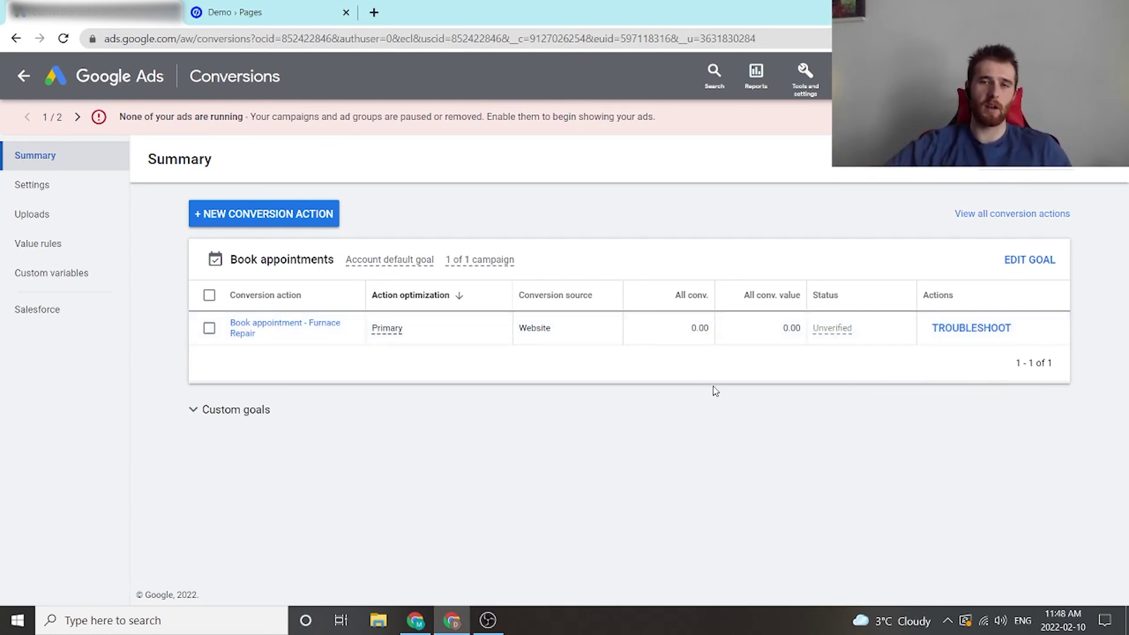
key(ctrl+Tab)
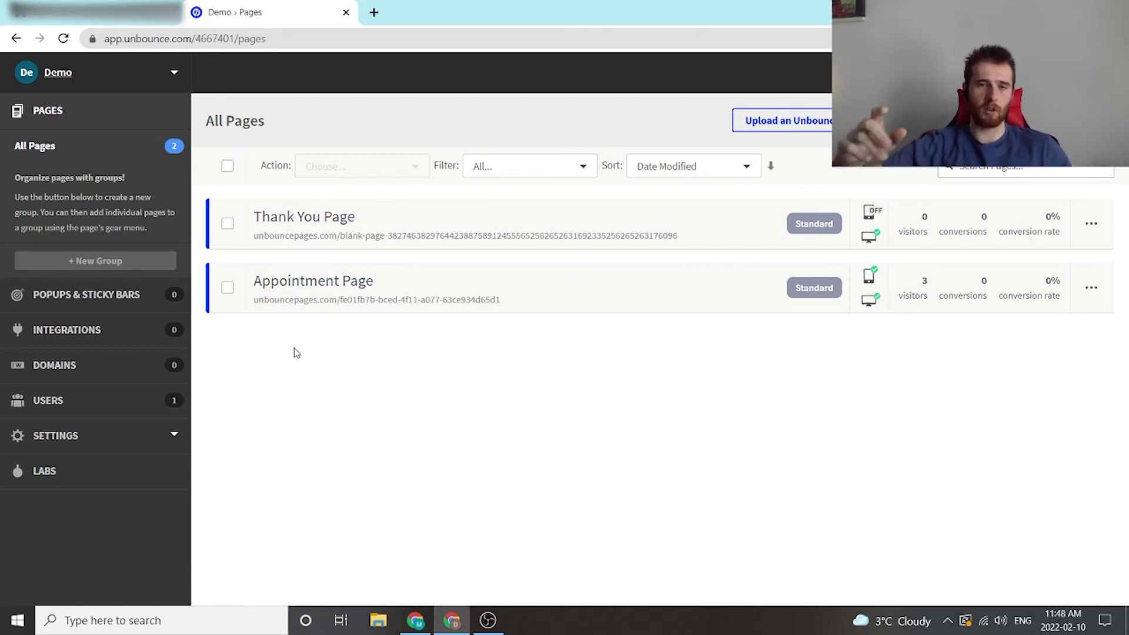
key(ctrl+shift+Tab)
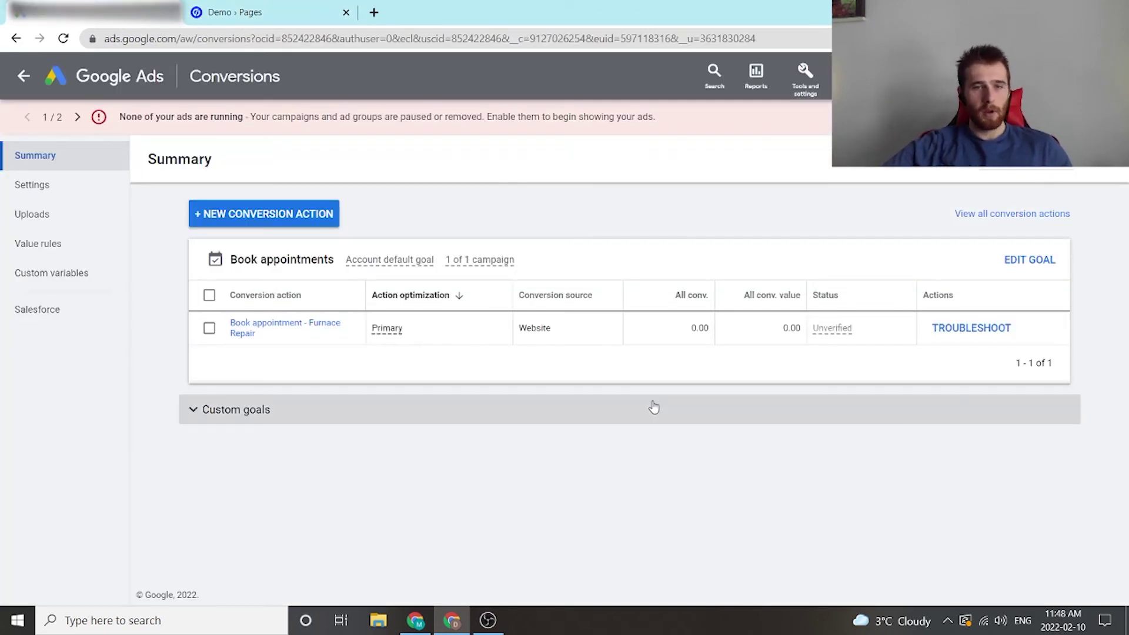